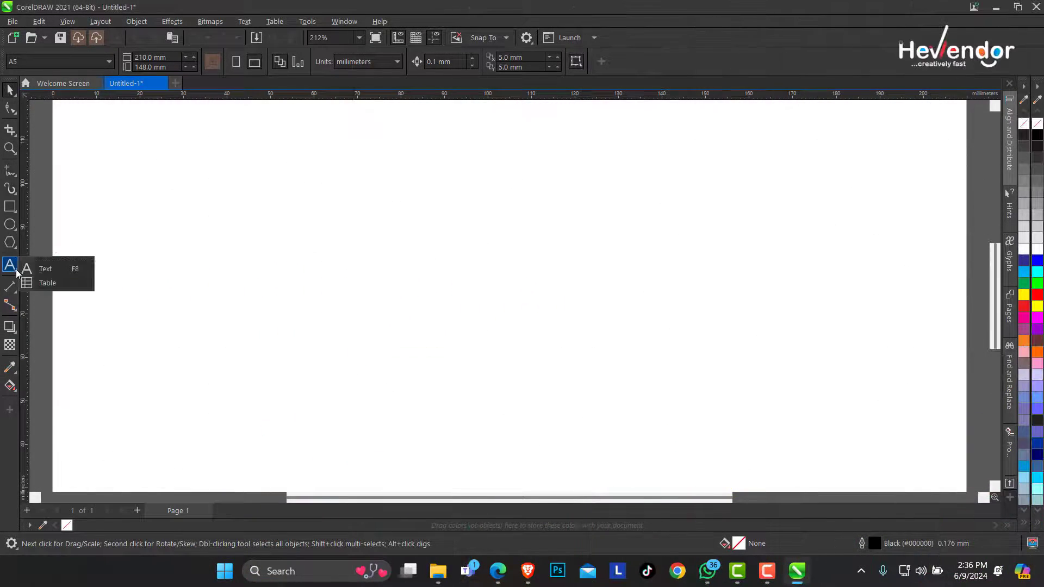
- Add the word COREL on the page and make it bold
left_click(61, 270)
left_click(304, 321)
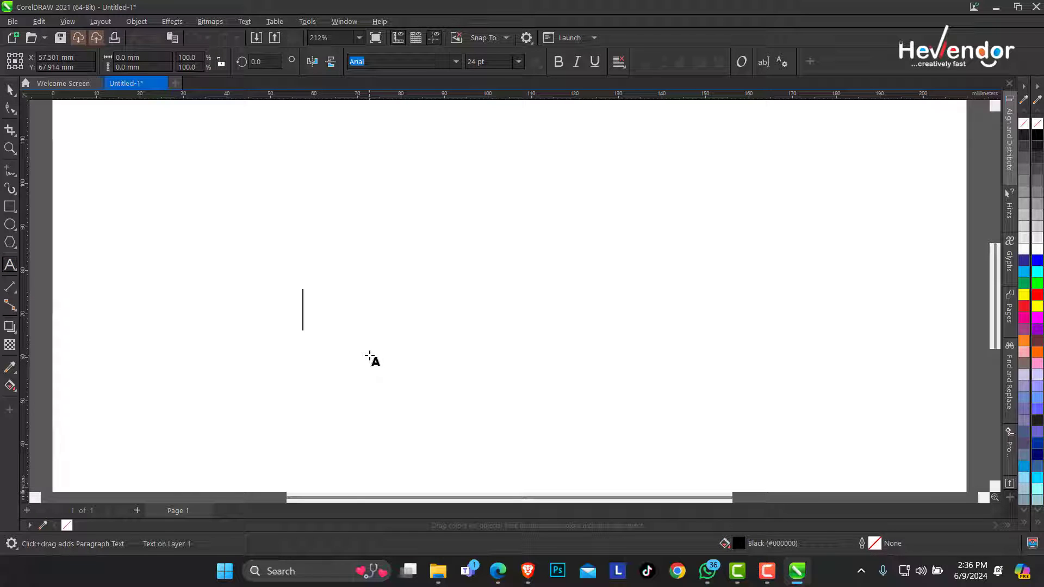
type("CORE")
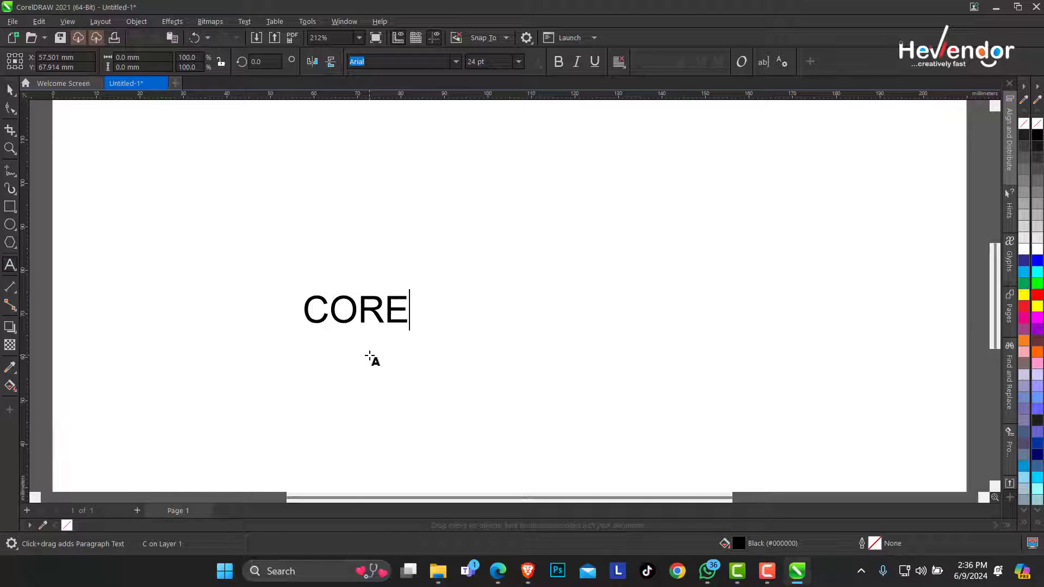
type("L")
left_click(10, 90)
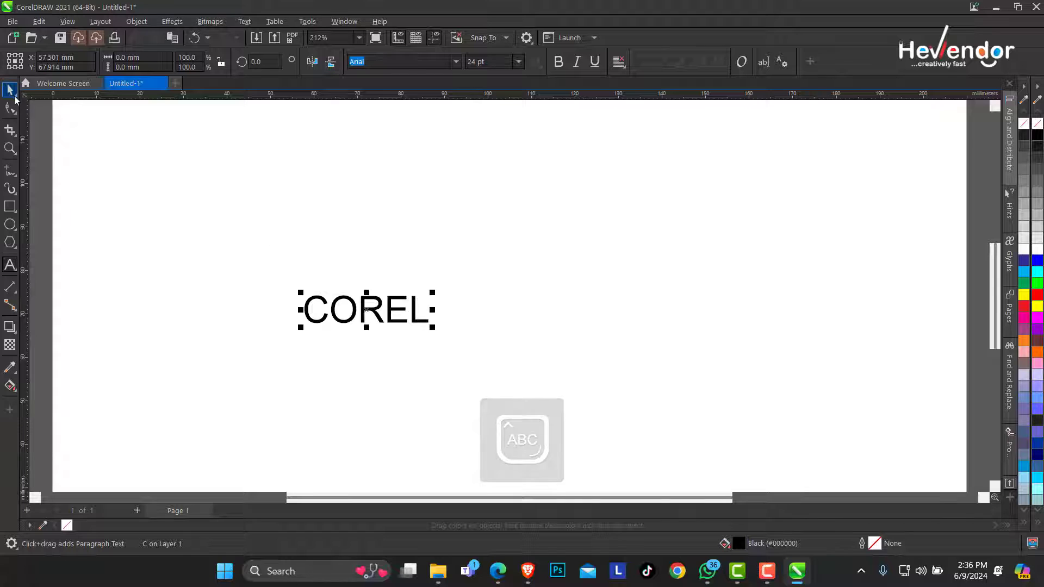
left_click(558, 61)
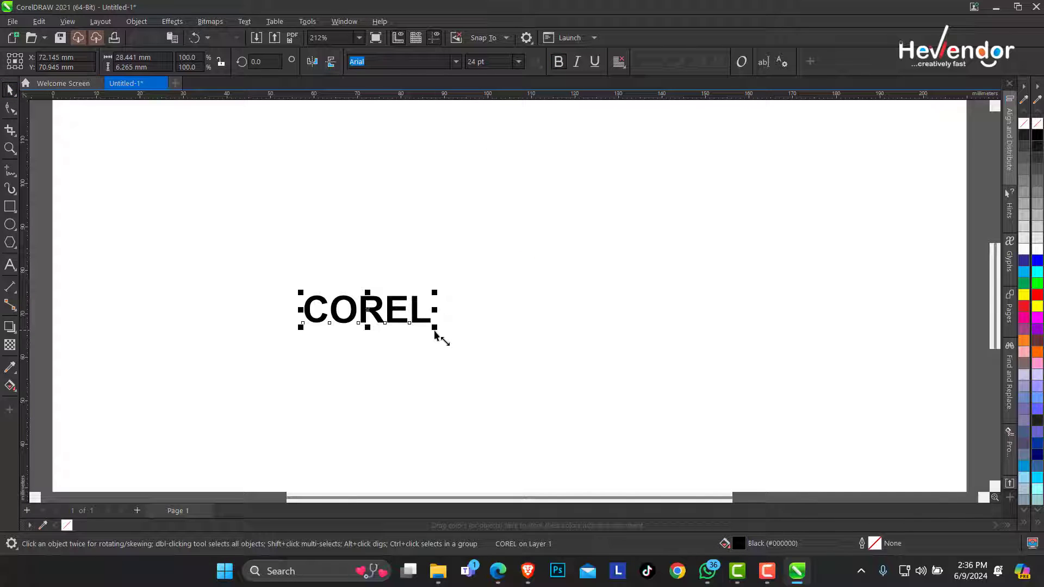
- Enlarge COREL in stages to about 132 pt so it spans most of the page width
left_click_drag(506, 364, 715, 428)
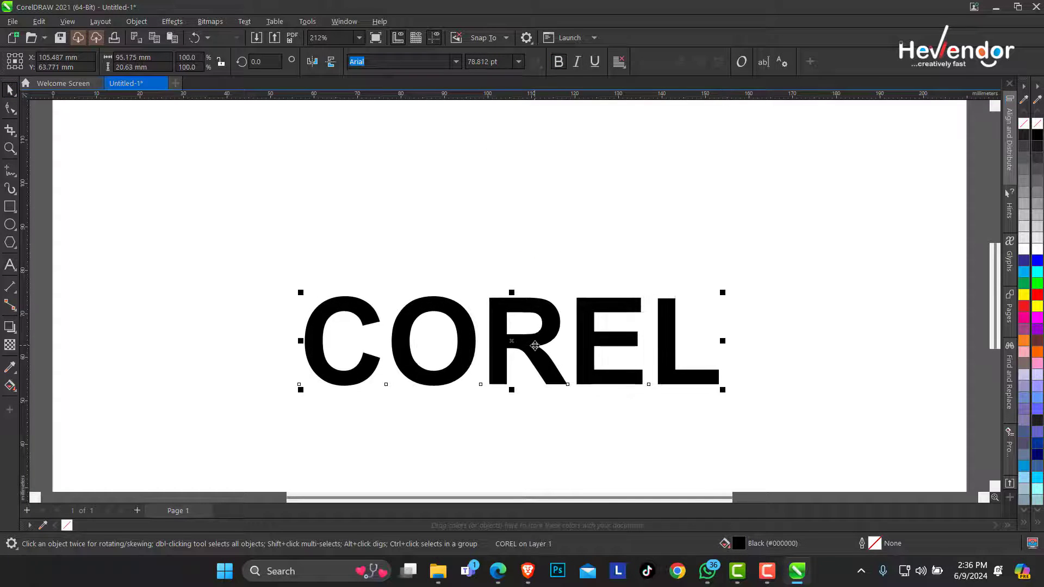
left_click_drag(533, 347, 452, 281)
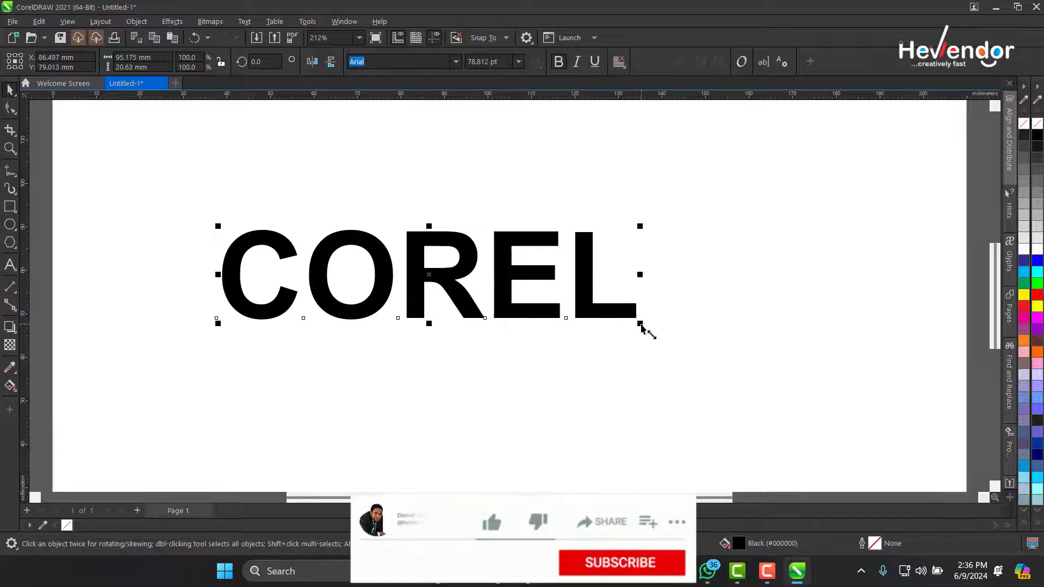
left_click_drag(639, 324, 817, 361)
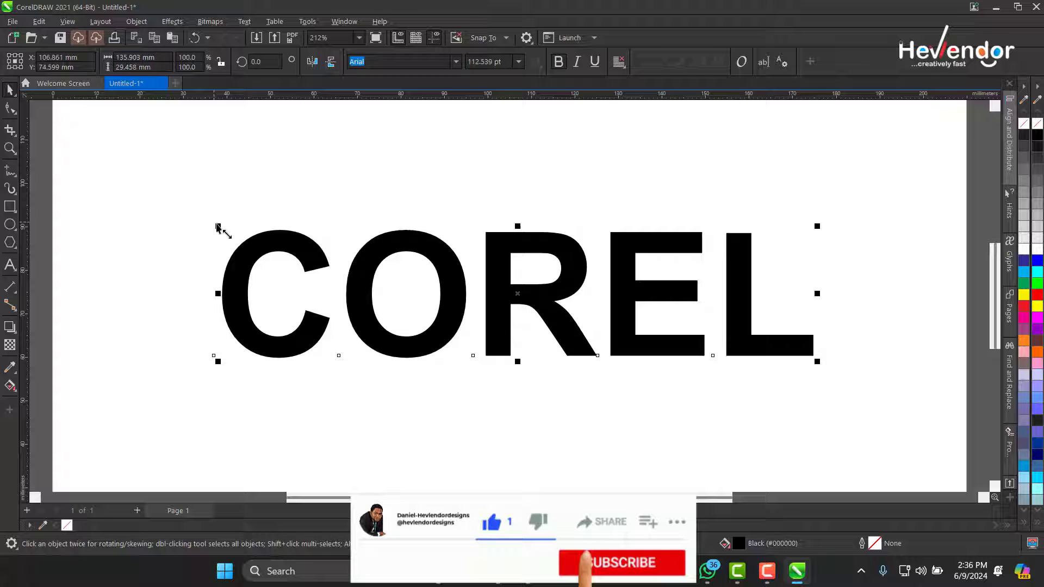
left_click_drag(216, 225, 207, 223)
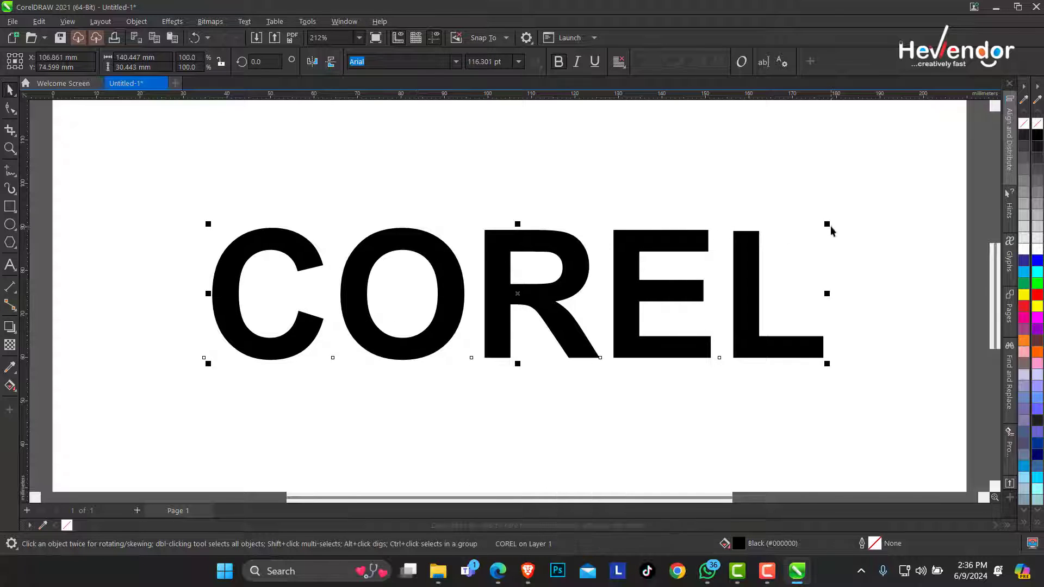
left_click_drag(826, 225, 869, 216)
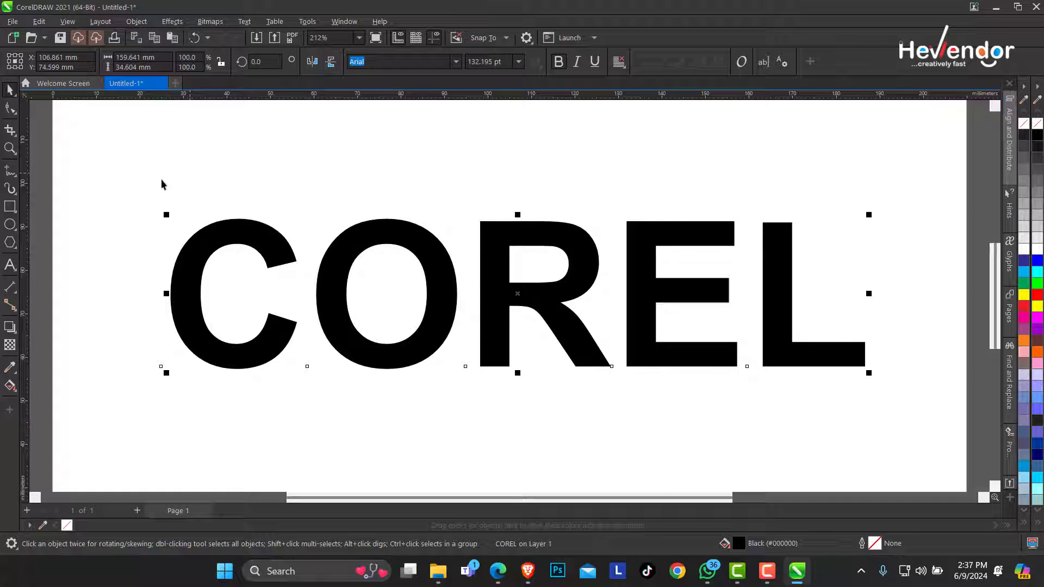
- Draw a straight horizontal freehand line across COREL extending past both ends
left_click(13, 176)
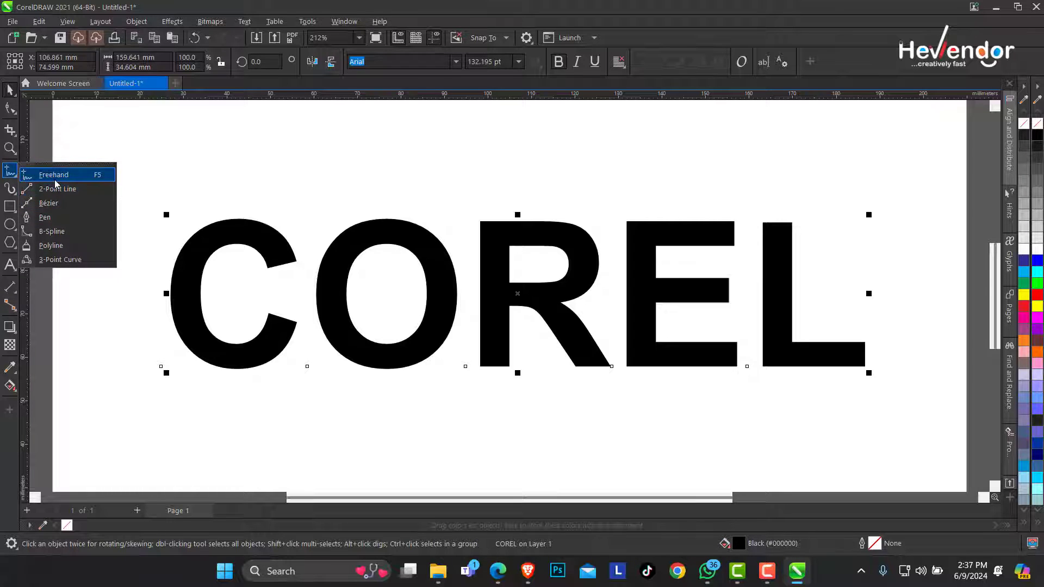
left_click(56, 175)
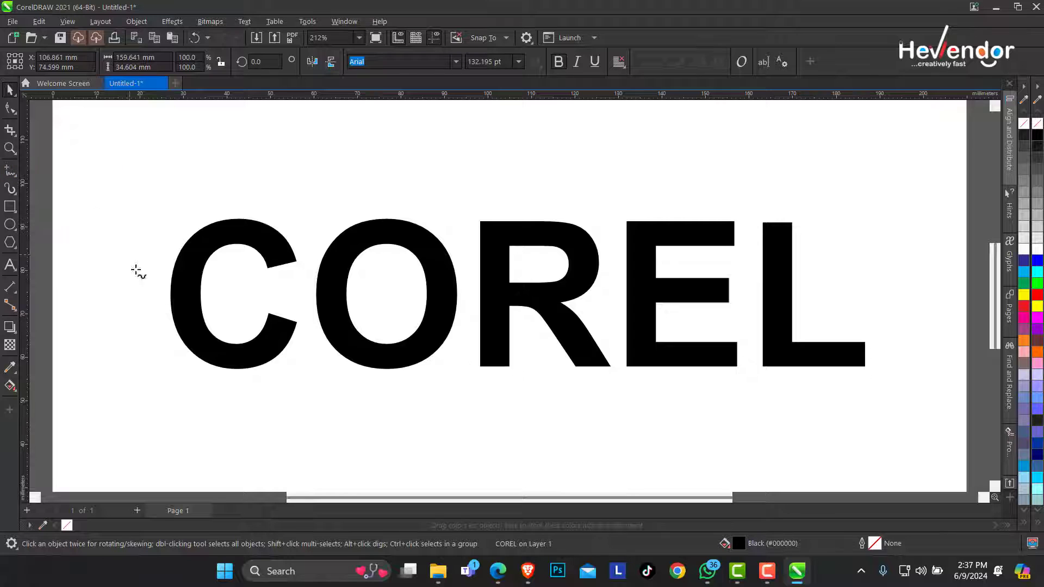
left_click(103, 287)
left_click(723, 288)
left_click(892, 349, "ctrl")
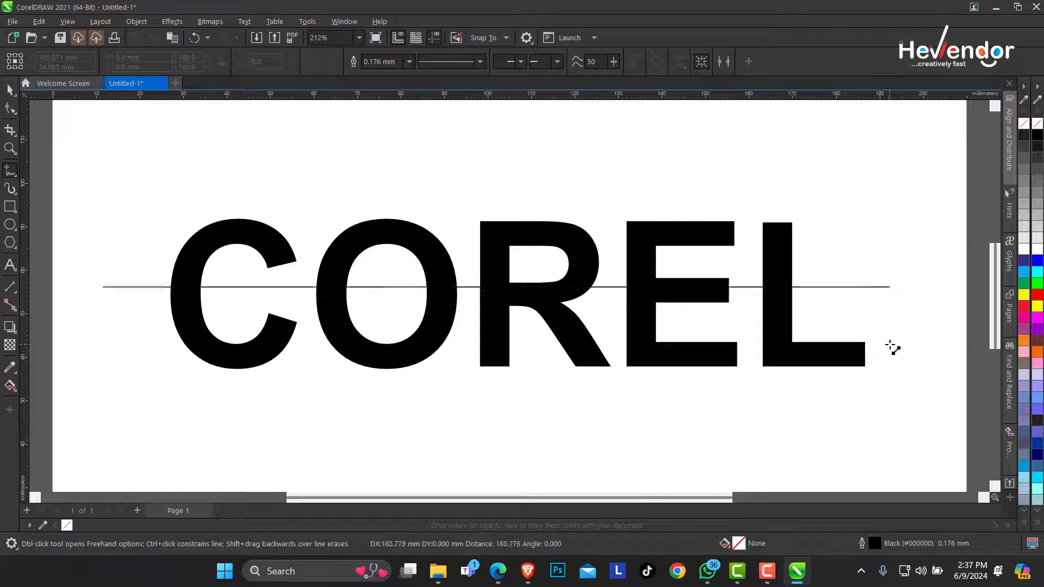
- Centre the line vertically and horizontally on COREL (E and C), then keep only the text selected
left_click(10, 90)
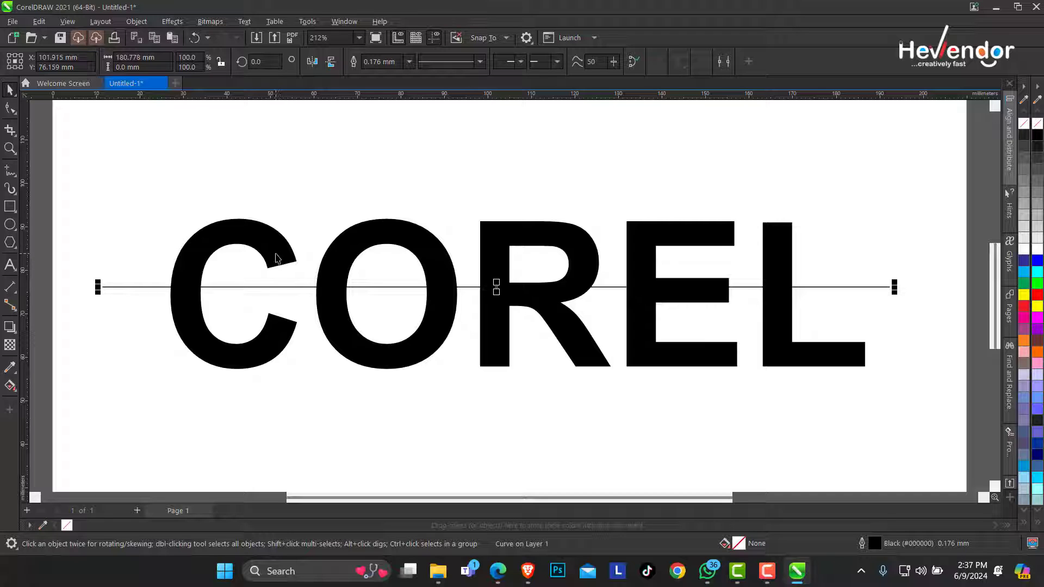
left_click(277, 260, "shift")
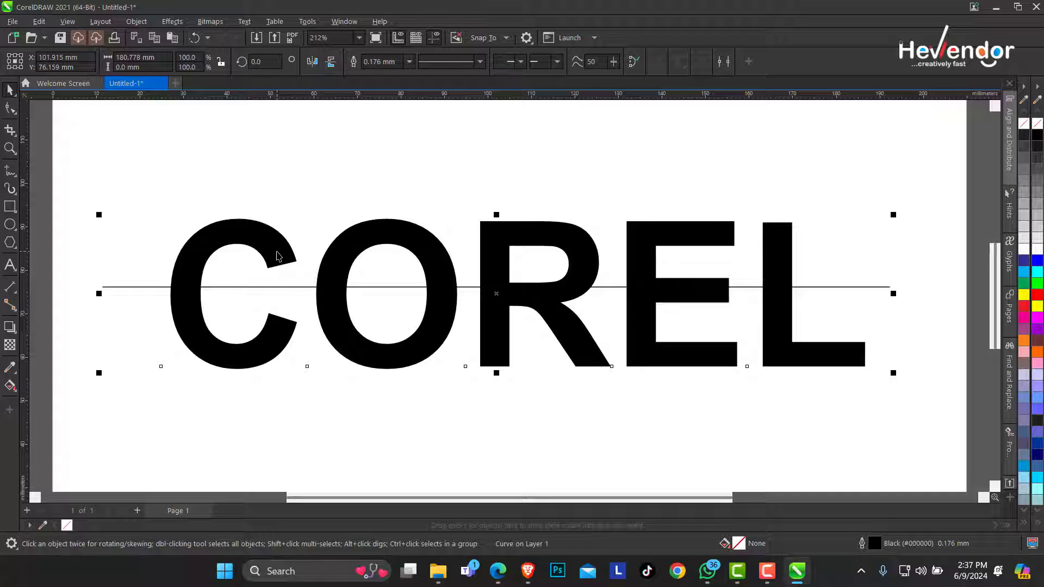
key("e")
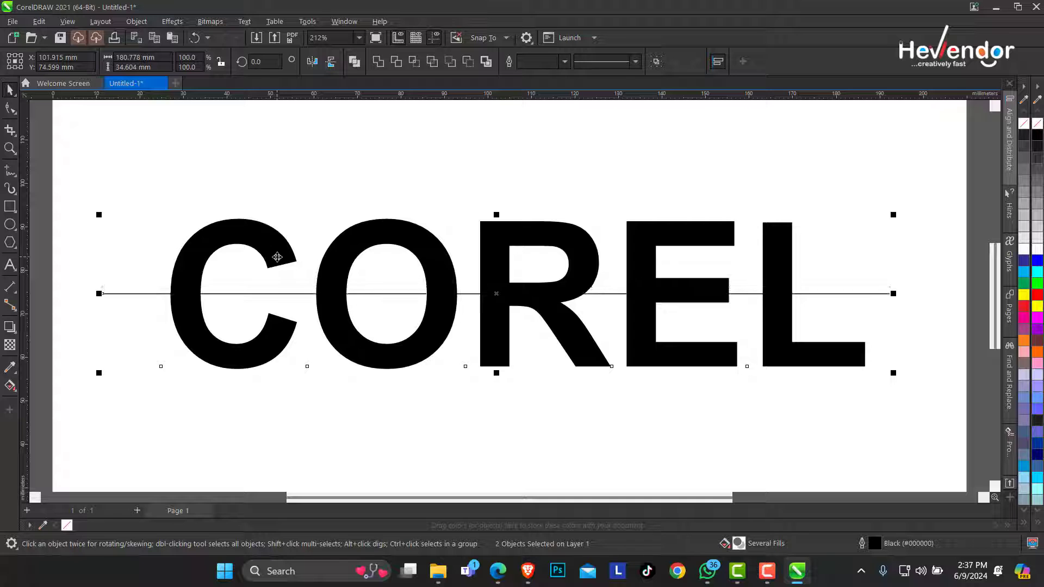
key("c")
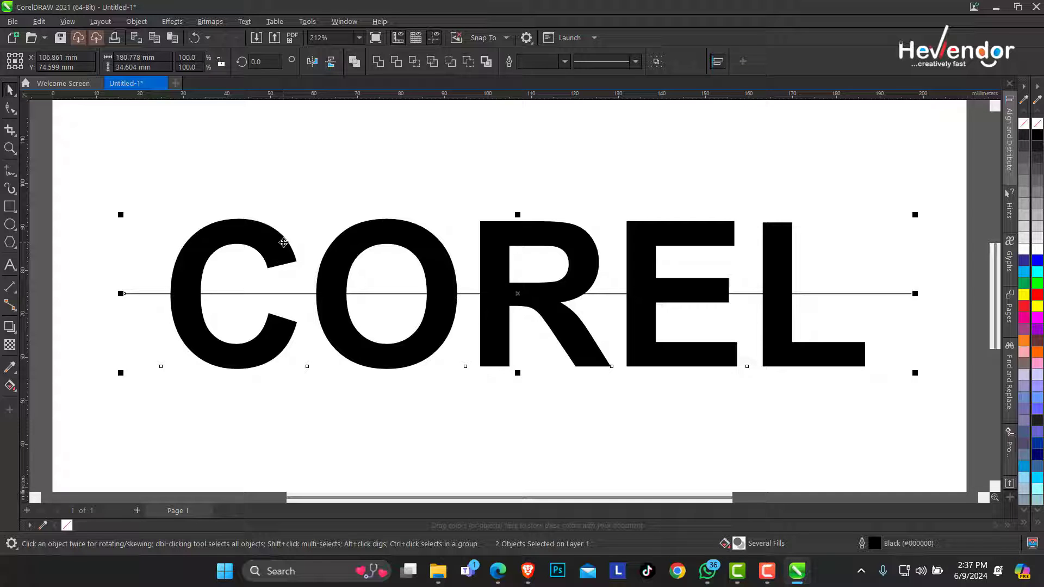
left_click(286, 236)
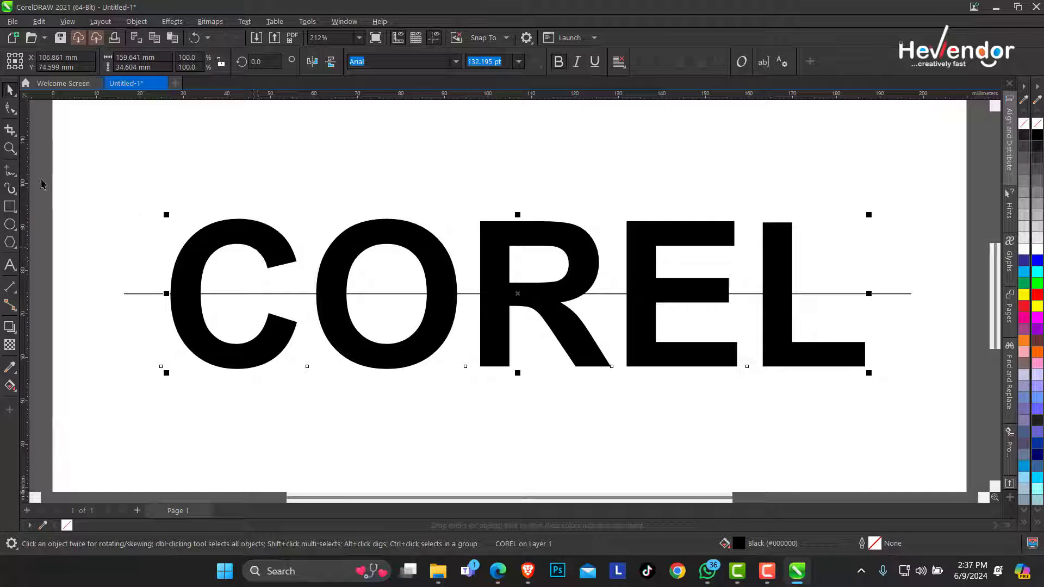
- Copy the COREL text via its context menu so a duplicate is ready to paste
right_click(218, 236)
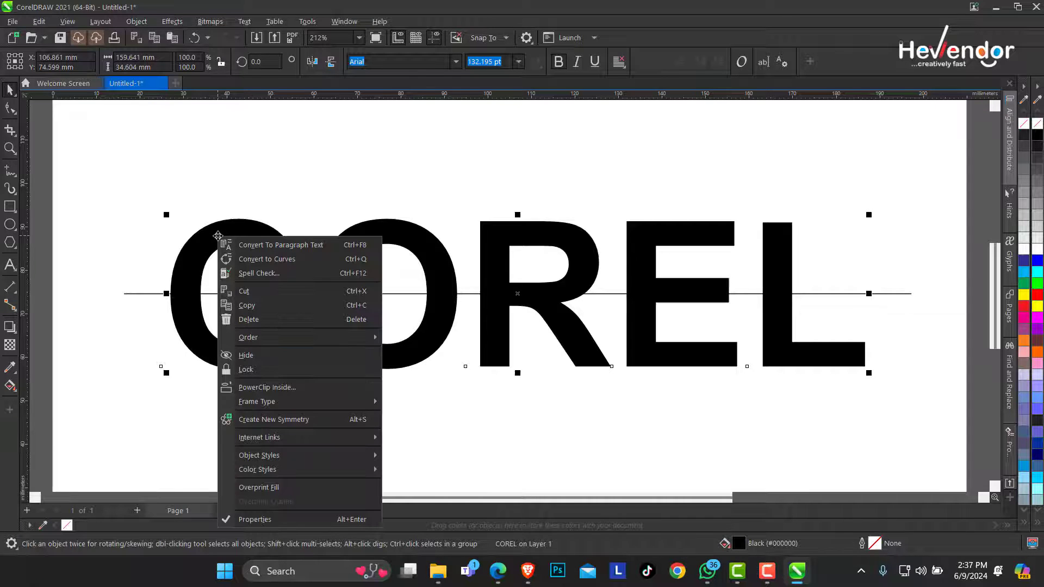
left_click(260, 308)
left_click(186, 204)
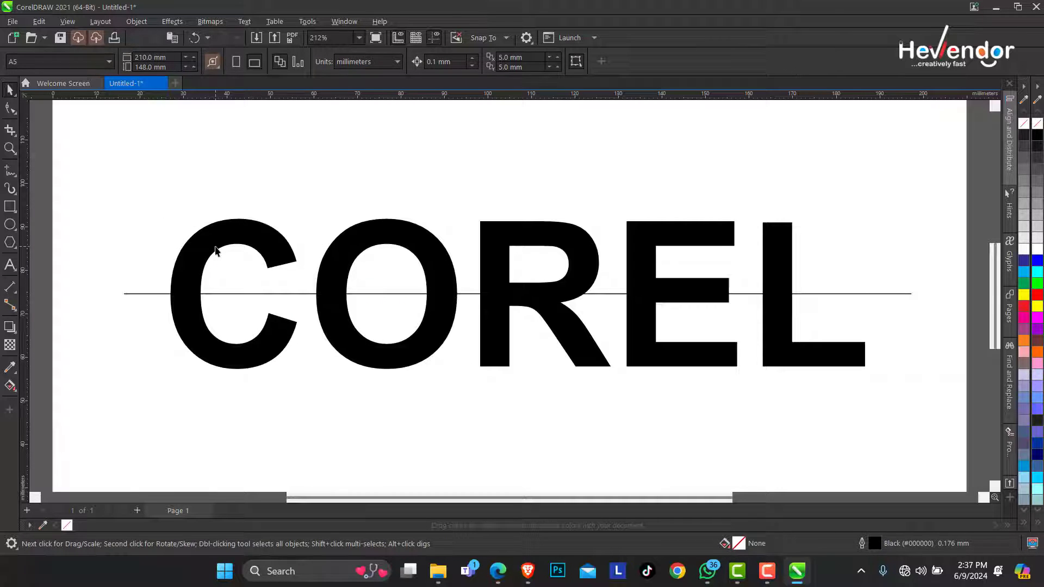
- Cut COREL with the Knife along the whole horizontal line, then select all resulting pieces
left_click(16, 135)
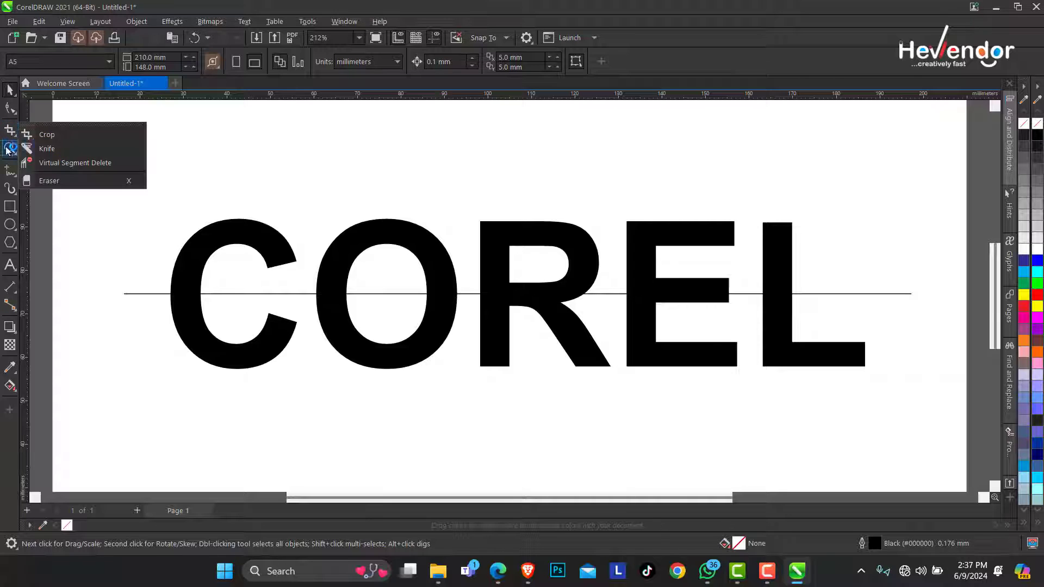
left_click(61, 153)
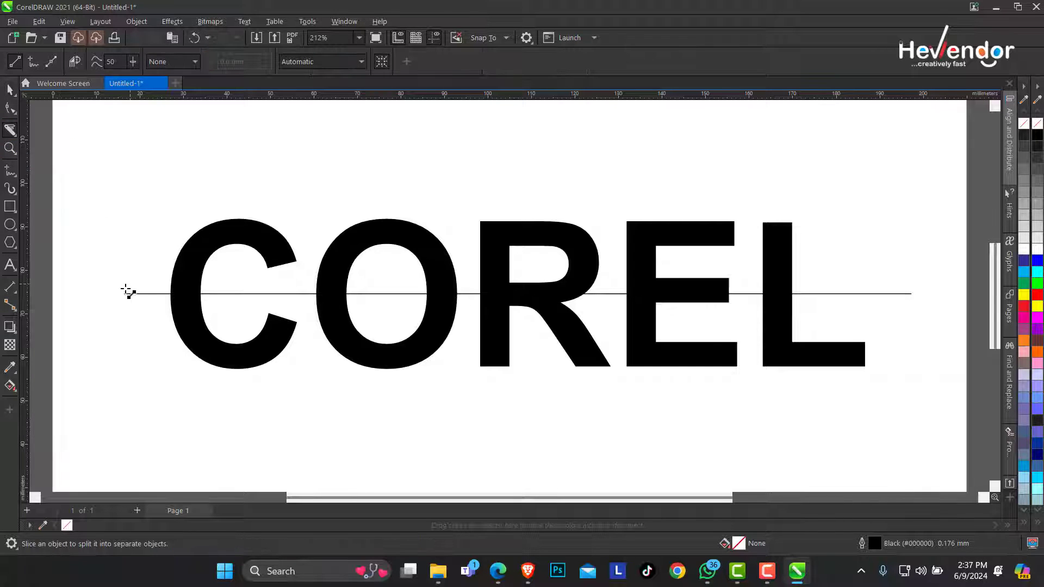
left_click_drag(126, 295, 480, 307)
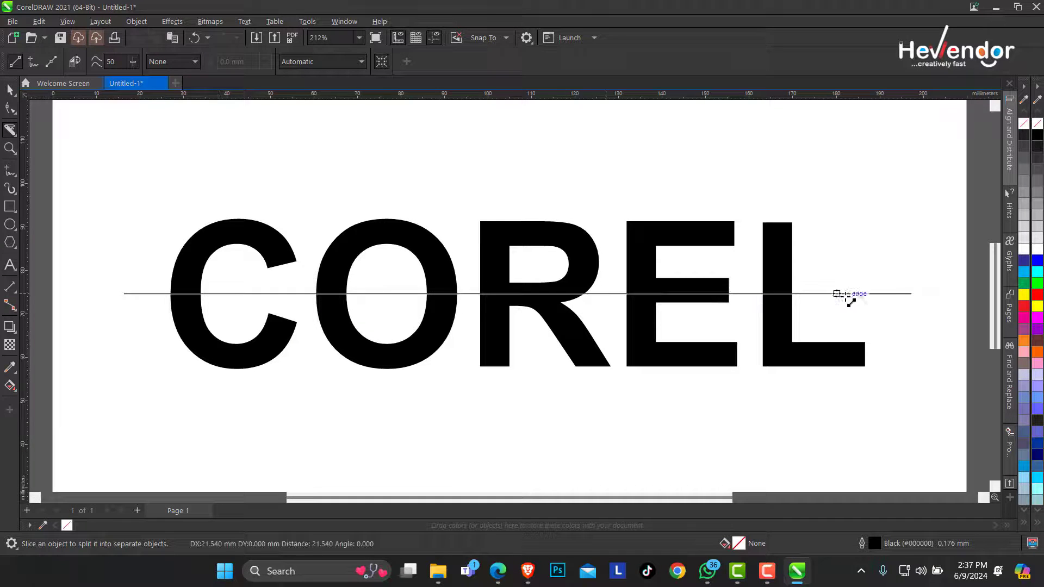
mouse_move(479, 306)
left_mouse_down()
mouse_move(929, 295)
mouse_move(908, 295)
left_mouse_up()
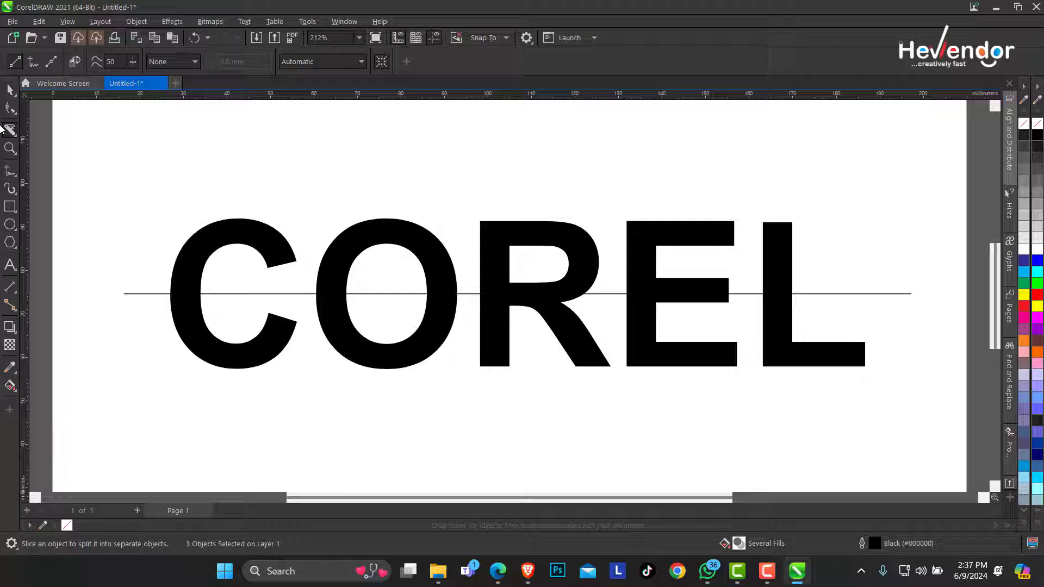
key("space")
key("space")
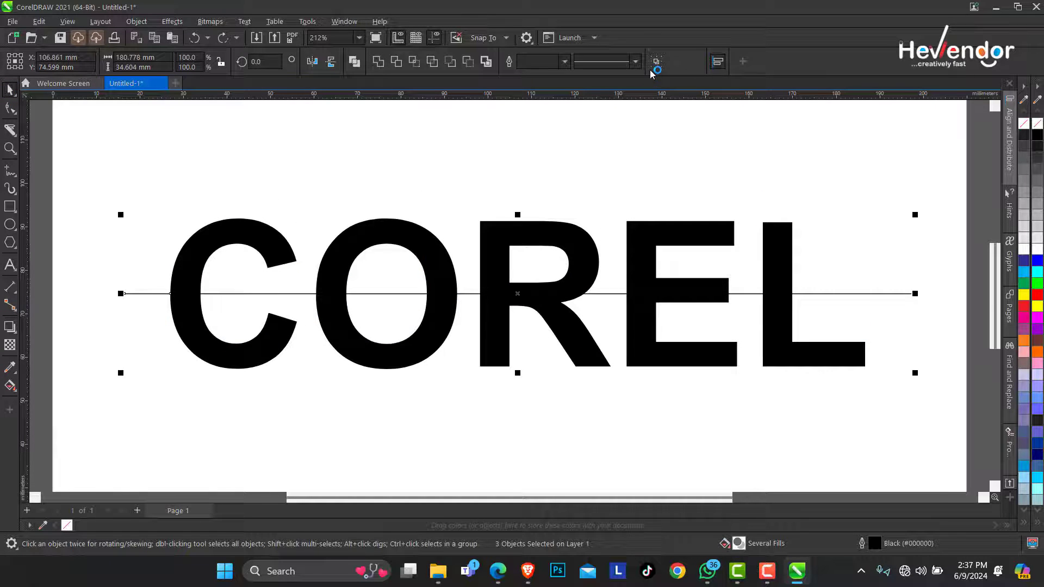
left_click(177, 281)
key("ctrl+g")
- Test-move the halves and undo, then delete the horizontal cutting line
left_click_drag(279, 270, 285, 210)
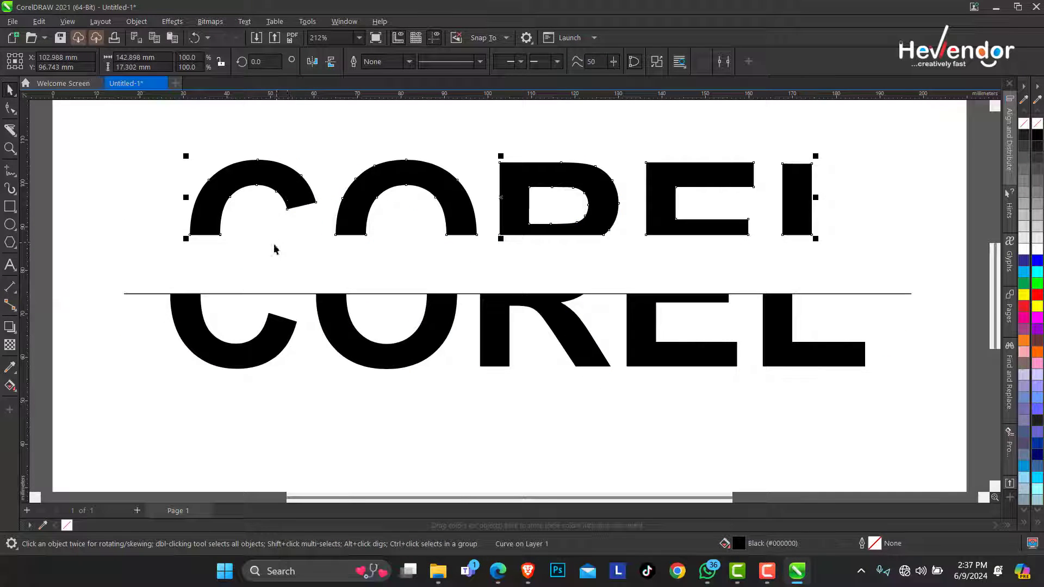
key("ctrl+z")
left_click_drag(196, 313, 187, 338)
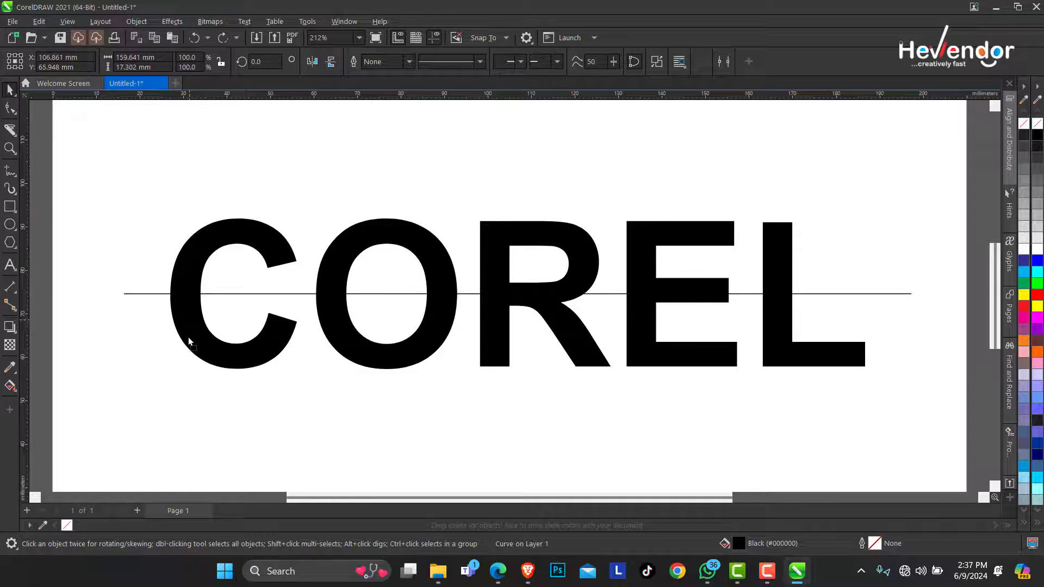
key("ctrl+z")
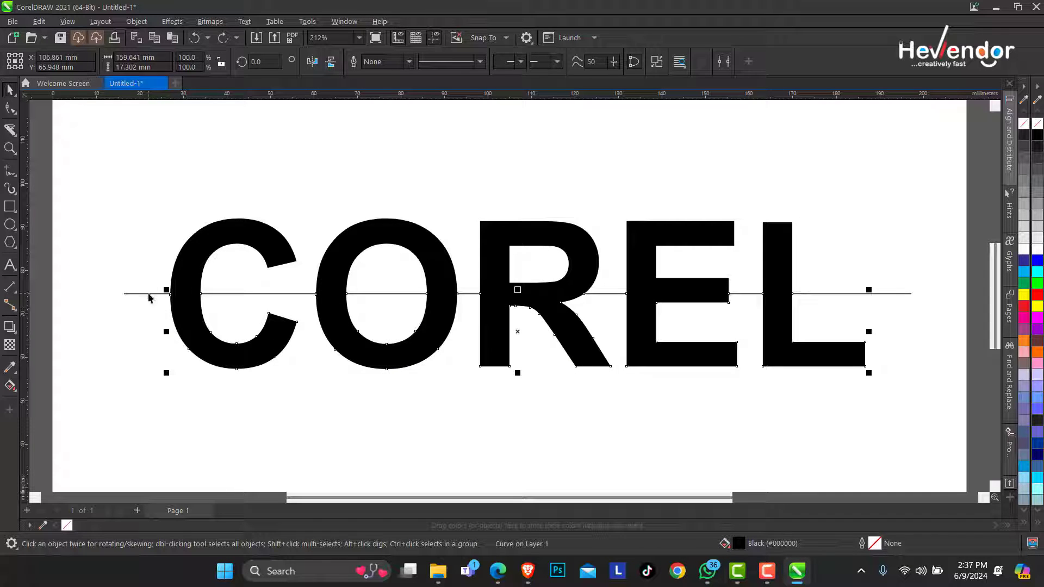
left_click(149, 294)
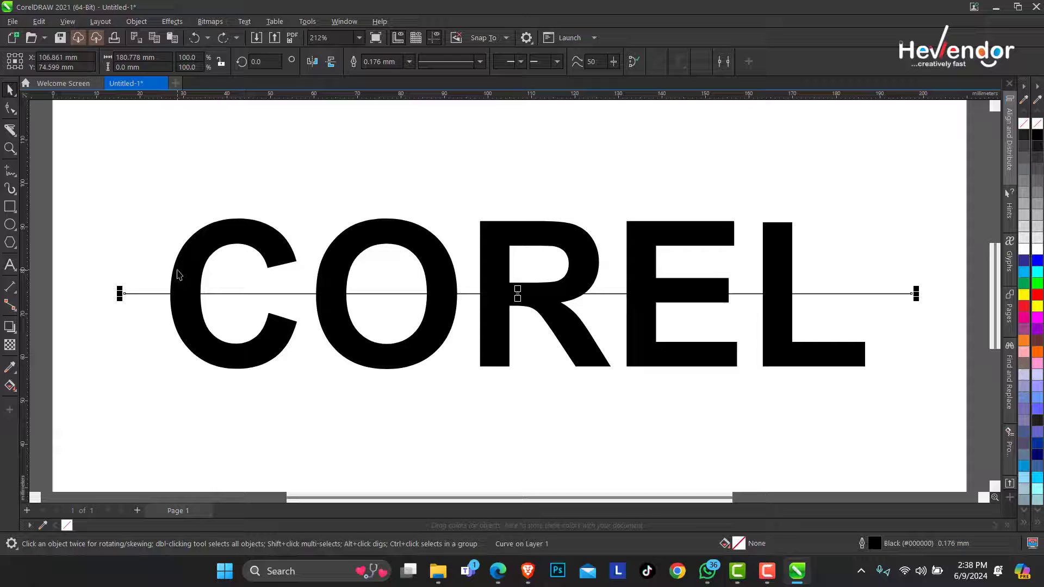
key("Delete")
- Check the halves separate and undo, then fill the top half bright green
left_click_drag(201, 251, 214, 198)
key("ctrl+z")
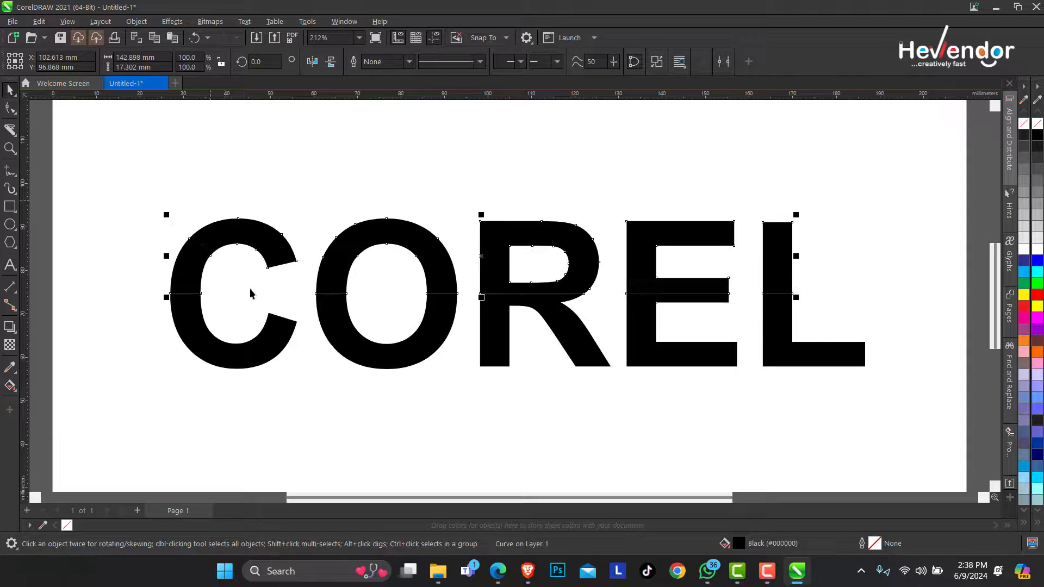
left_click_drag(658, 231, 665, 182)
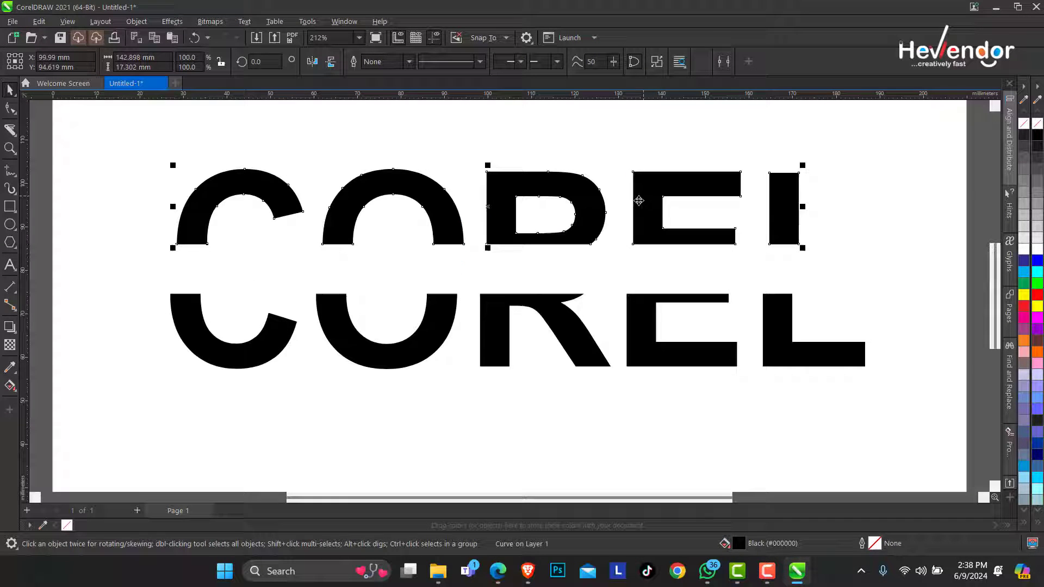
left_click_drag(644, 335, 643, 369)
key("ctrl+z")
key("ctrl+z")
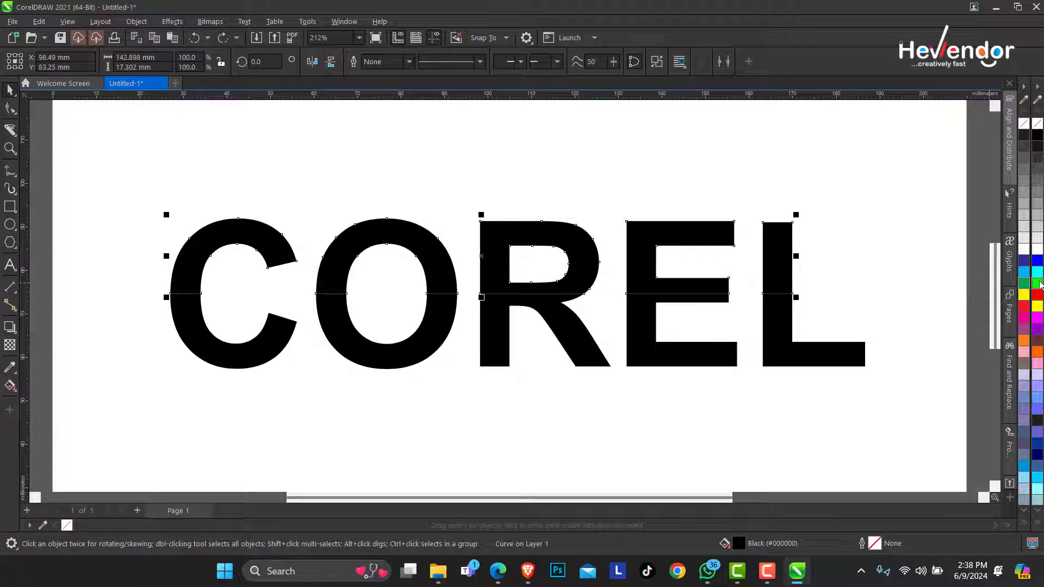
left_click(1036, 282)
- Fill the bottom half with a darker green (#009A00) from the green shade popup
left_click(648, 326)
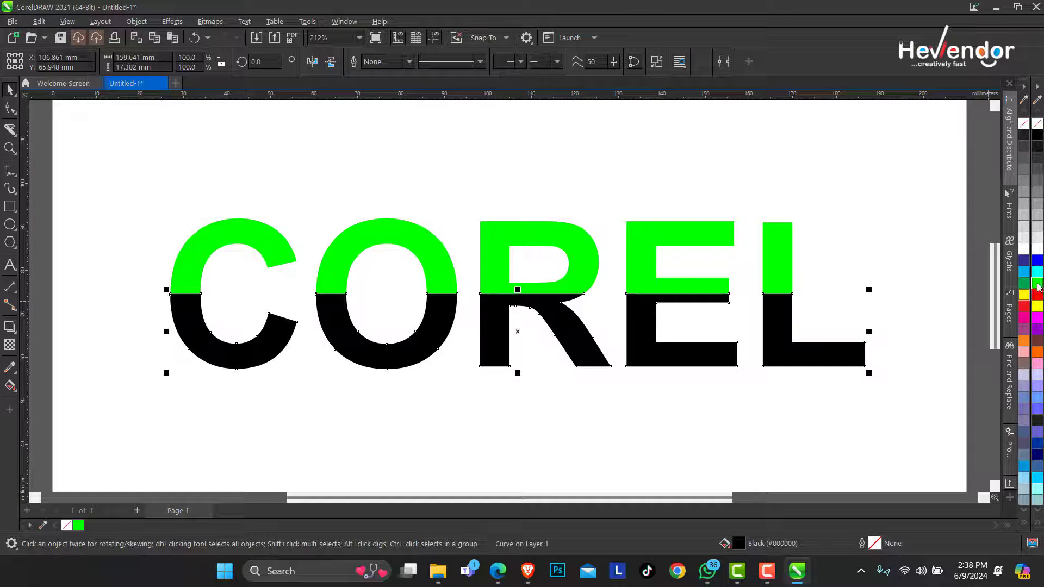
left_click(1038, 284)
left_click(1038, 290)
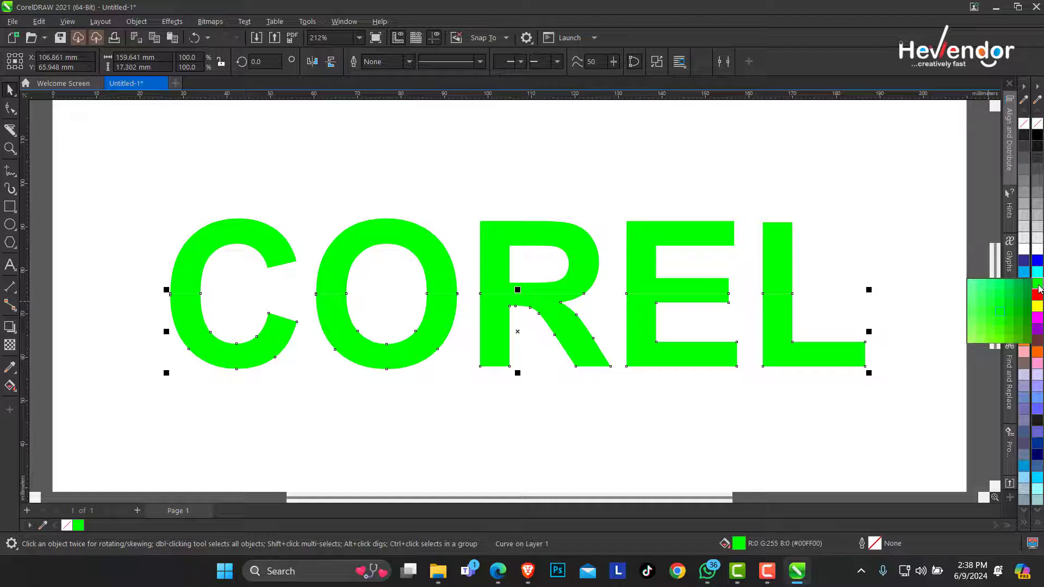
left_click(1026, 315)
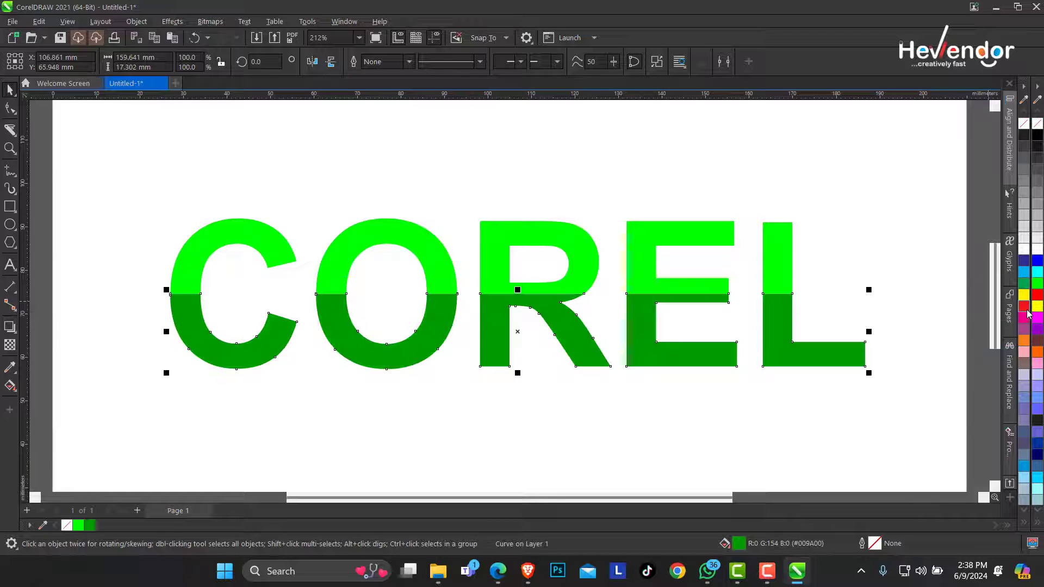
left_click(527, 169)
left_click(424, 250)
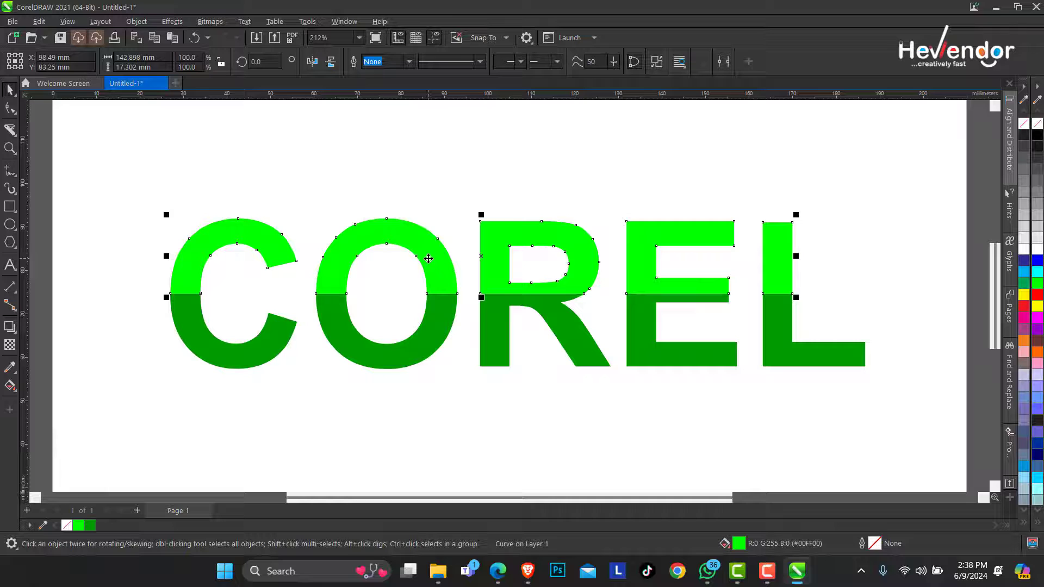
- Skew the light-green top half sideways so its letters slant
left_click(482, 256)
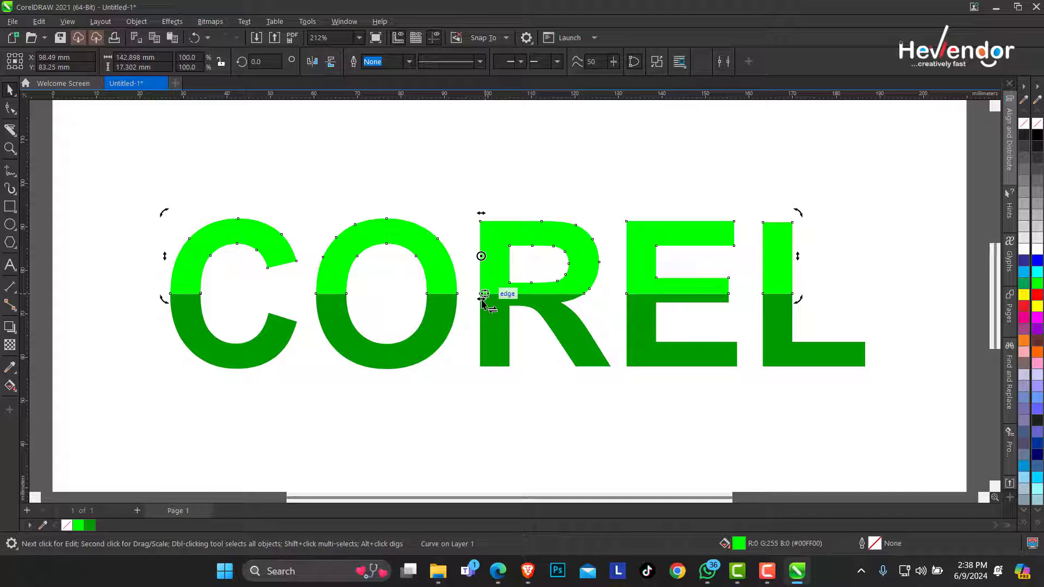
left_click_drag(484, 298, 535, 302)
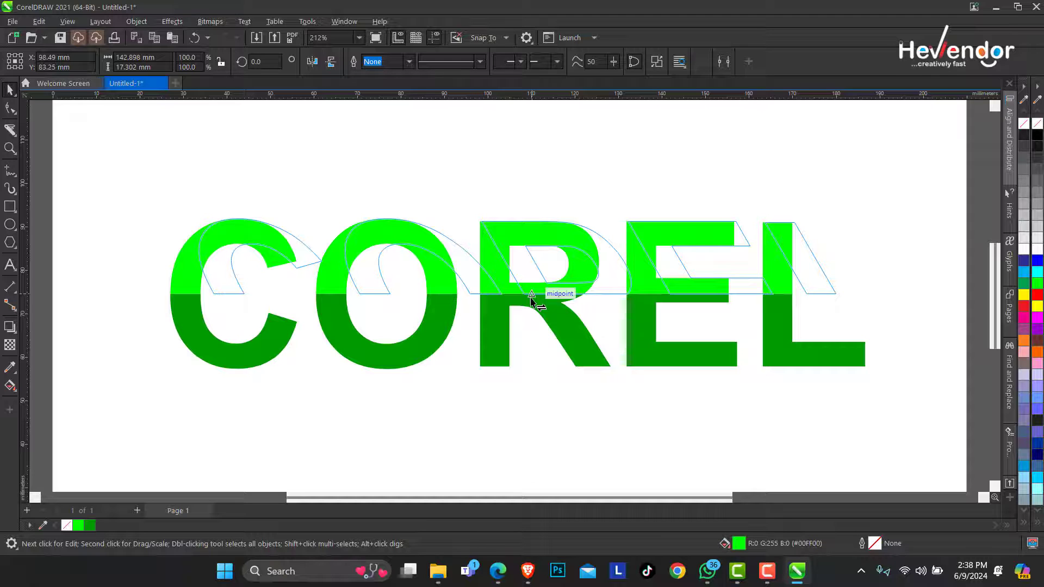
mouse_move(534, 300)
left_mouse_down()
mouse_move(547, 298)
mouse_move(526, 306)
left_mouse_up()
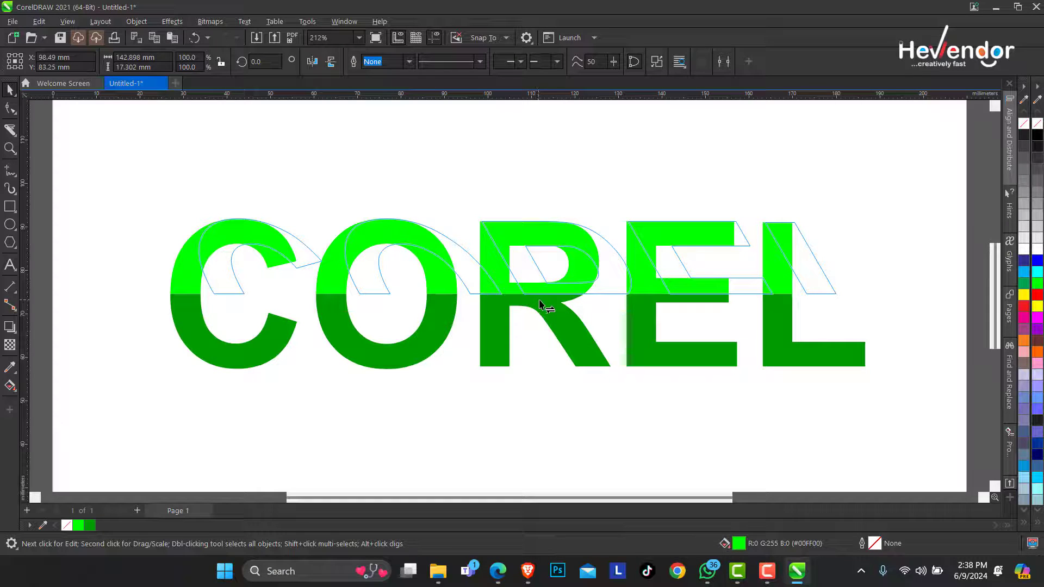
left_click_drag(539, 306, 554, 303)
key("ctrl+z")
- Skew the dark-green bottom half sideways in the opposite direction, then deselect
left_click(524, 332)
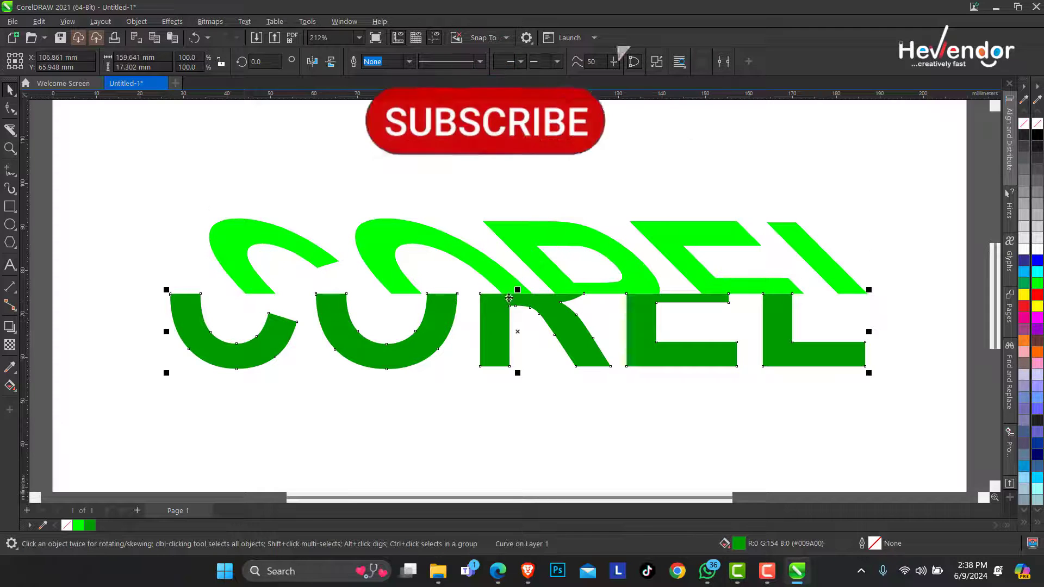
left_click(524, 331)
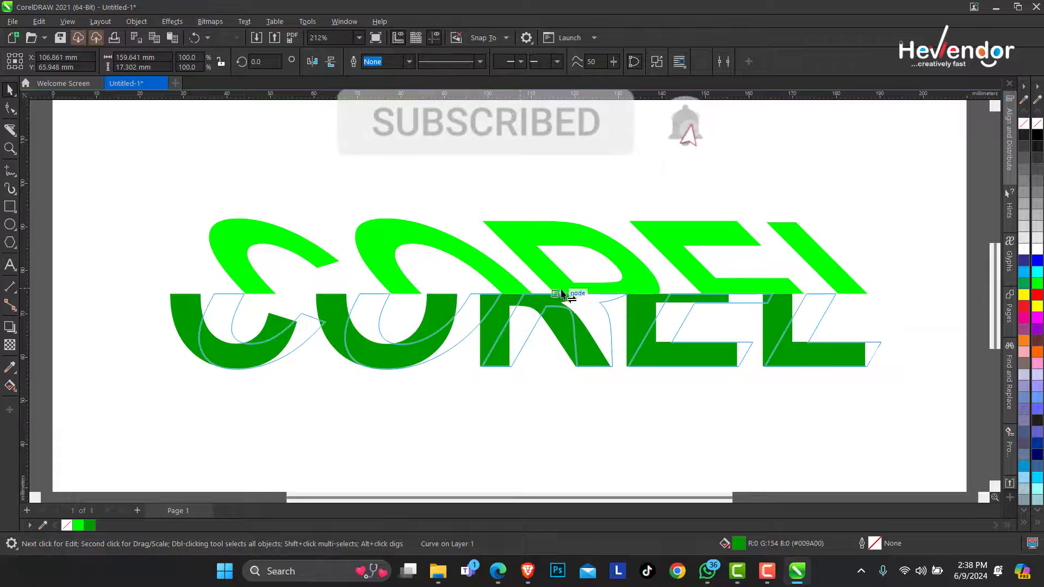
left_click_drag(531, 294, 610, 291)
left_click(168, 171)
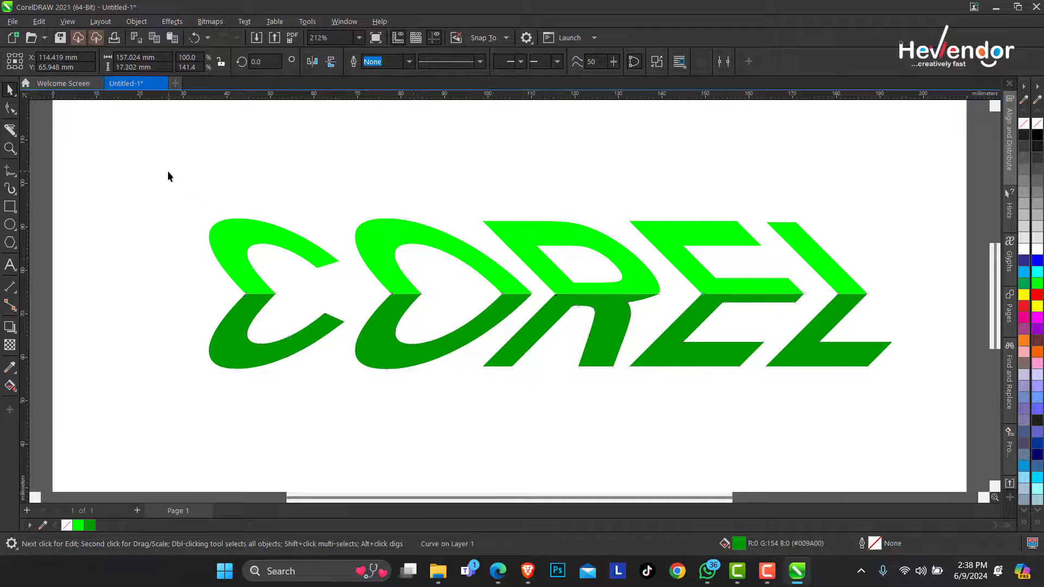
- Paste the black COREL copy and send it behind the green sliced halves
right_click(164, 203)
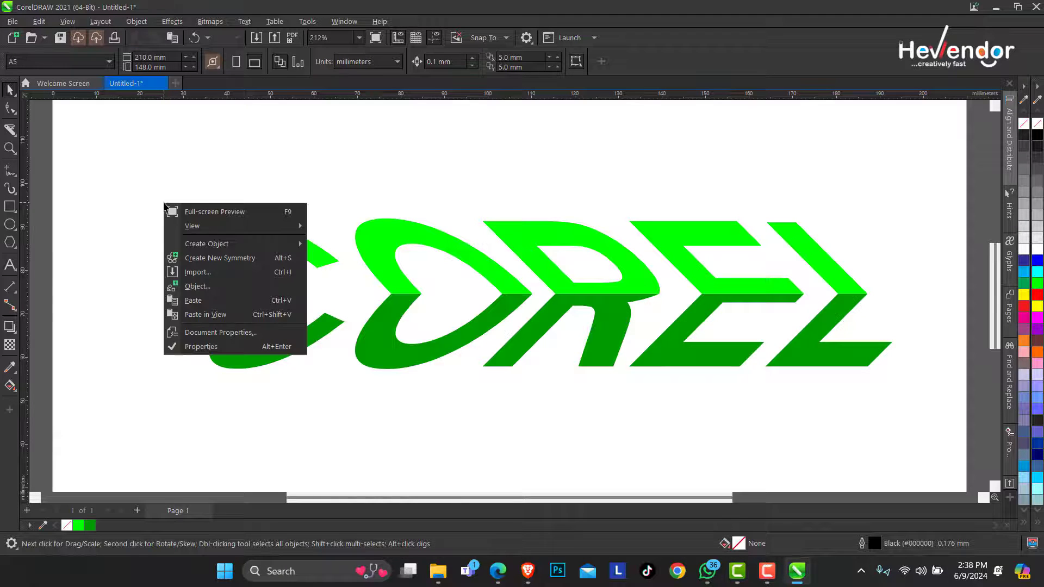
left_click(215, 301)
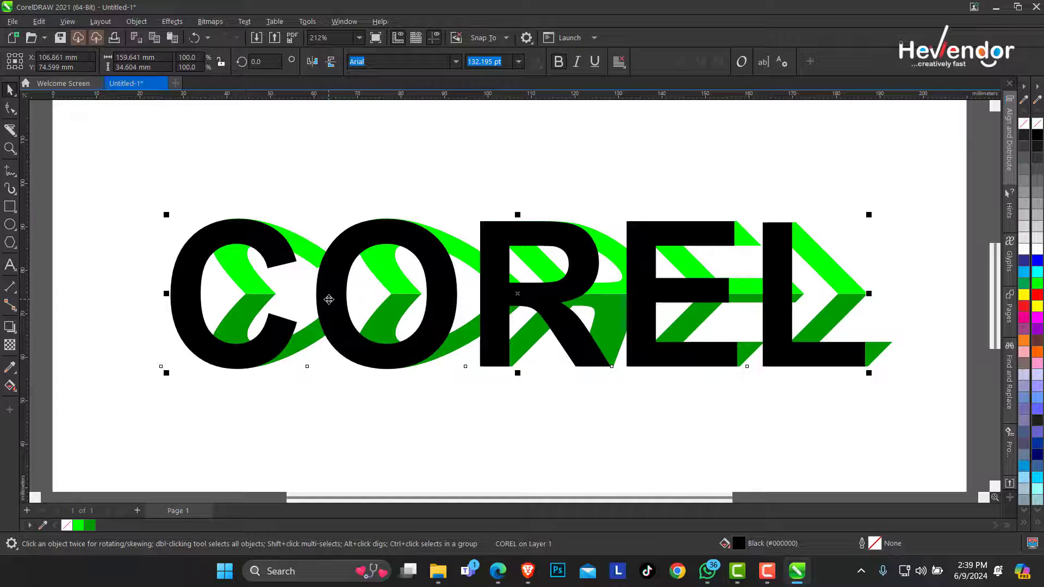
key("shift+Page_Down")
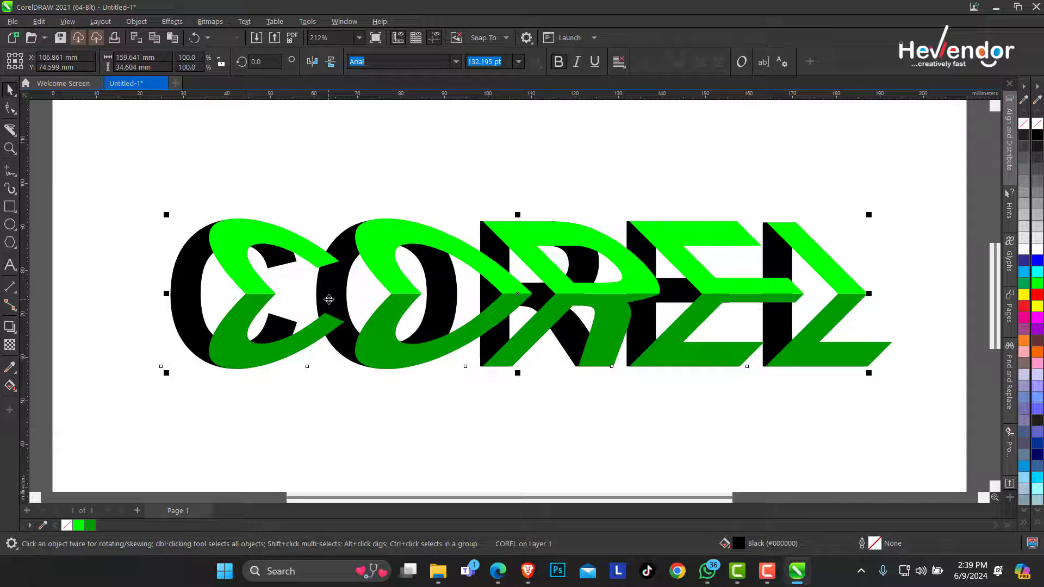
key("shift+Page_Up")
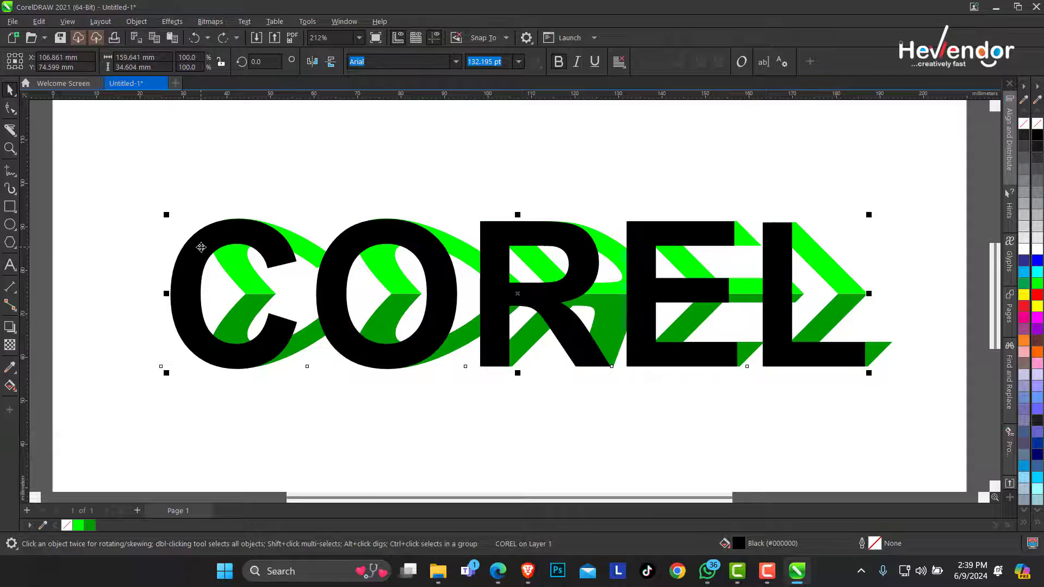
right_click(201, 247)
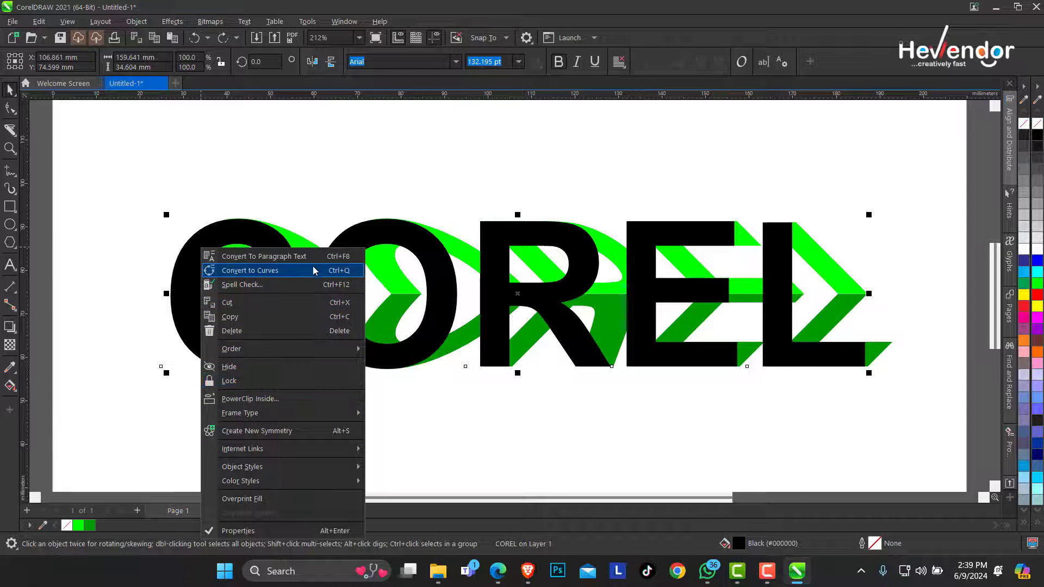
mouse_move(240, 413)
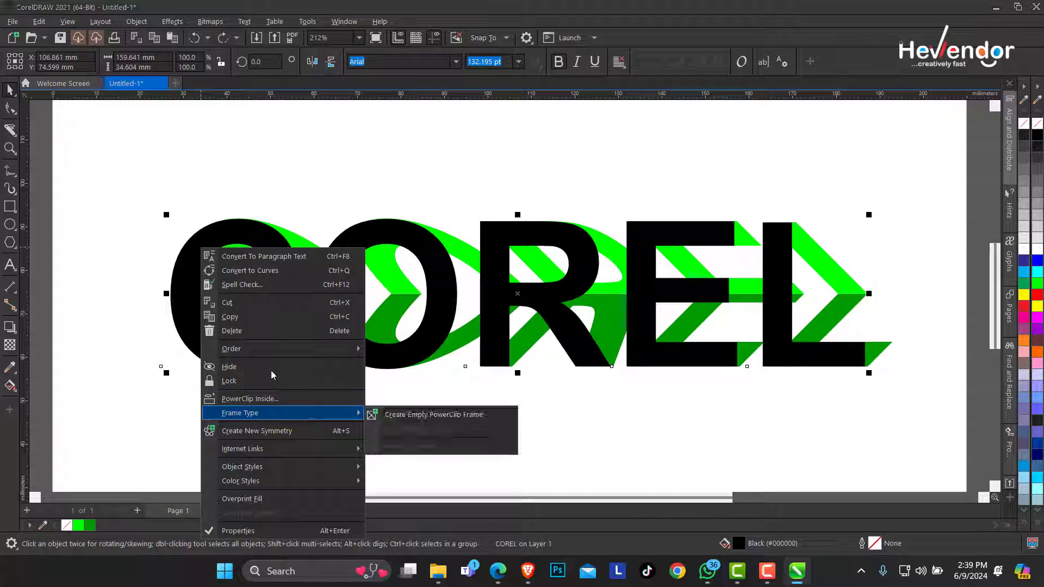
left_click(172, 242)
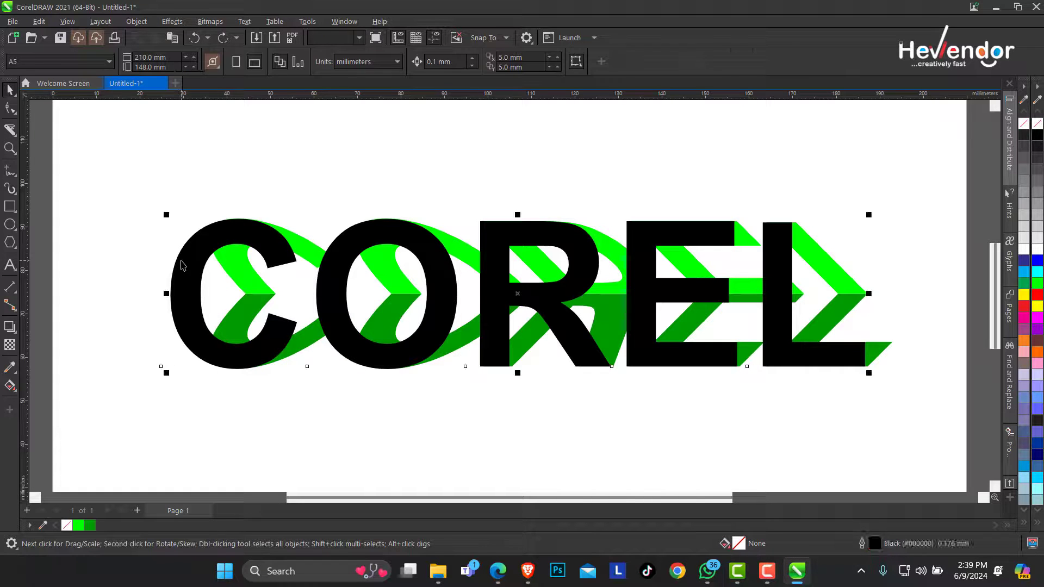
key("shift+Page_Down")
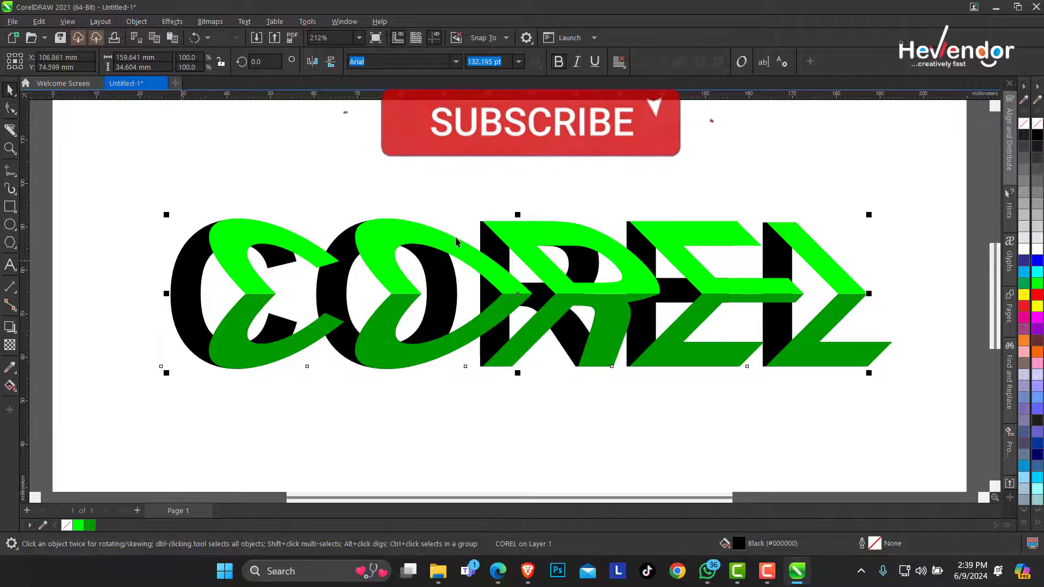
- Fill the backing COREL text dark grey, then near-black
left_click(1024, 148)
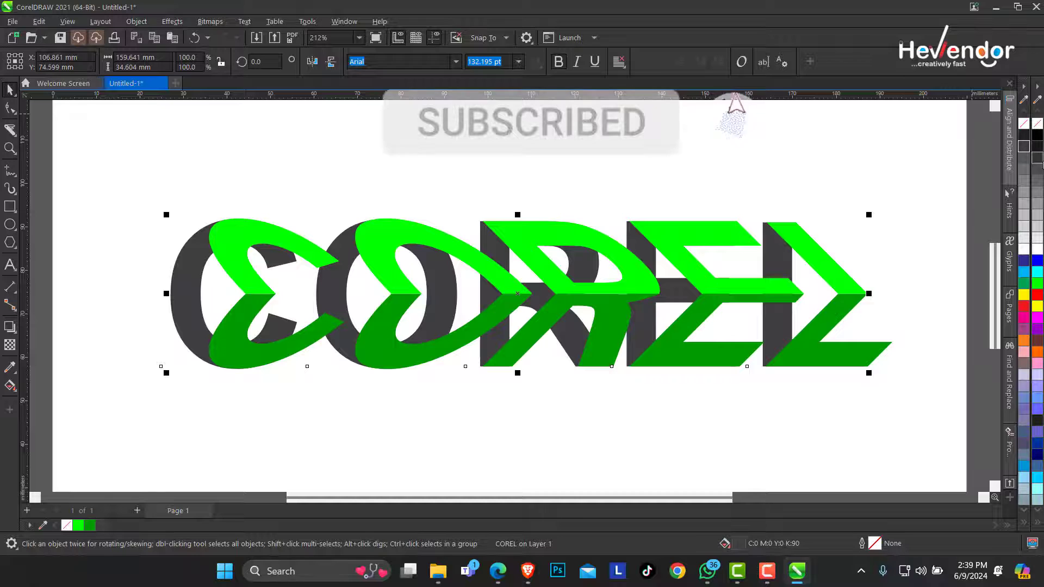
left_click(1037, 152)
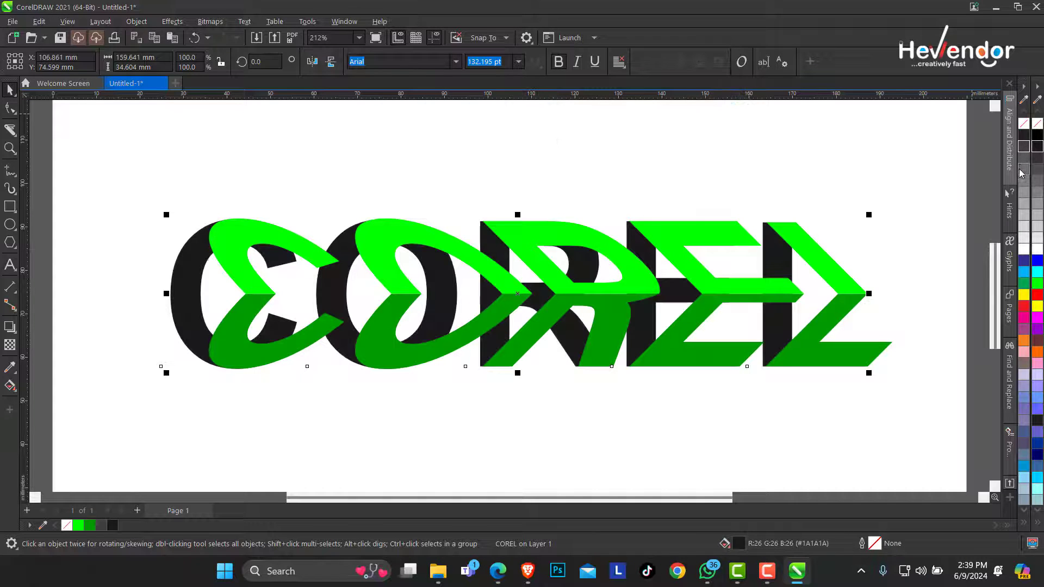
- Drag the light and dark green halves left to line up over the dark letters, undoing an accidental rotation
key("Escape")
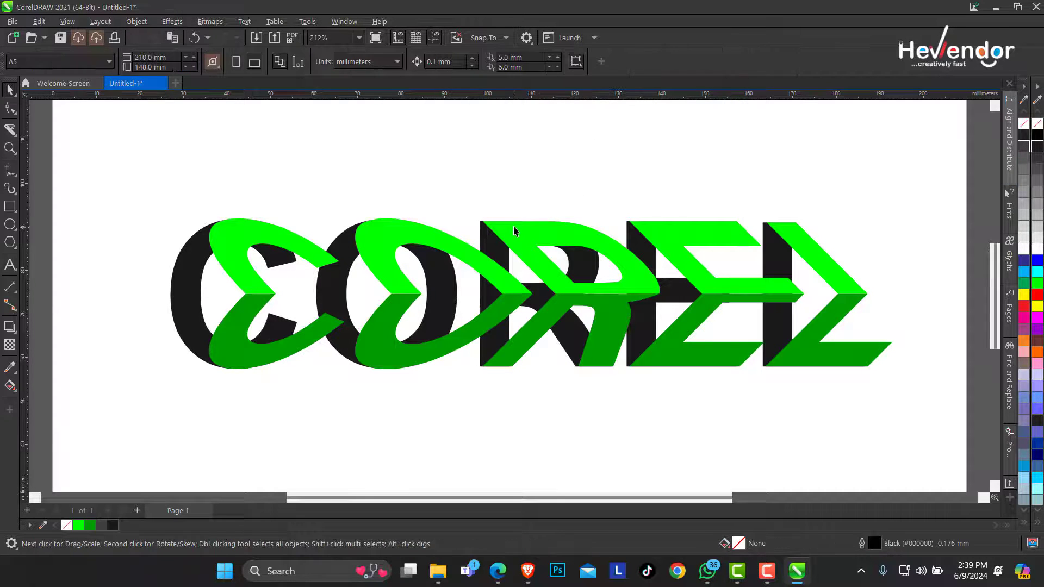
left_click(294, 246)
left_click(486, 304)
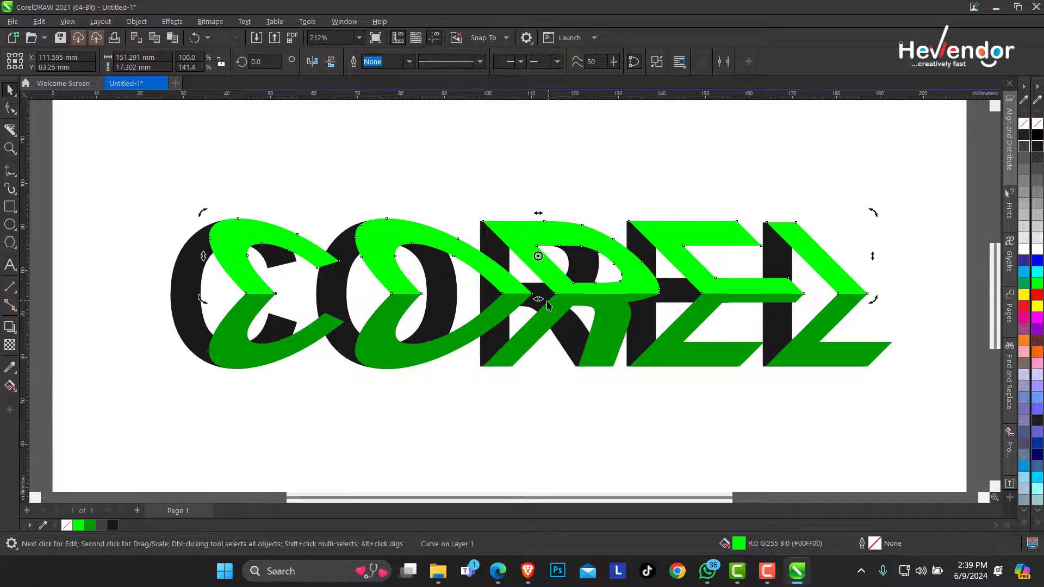
left_click_drag(538, 304, 505, 307)
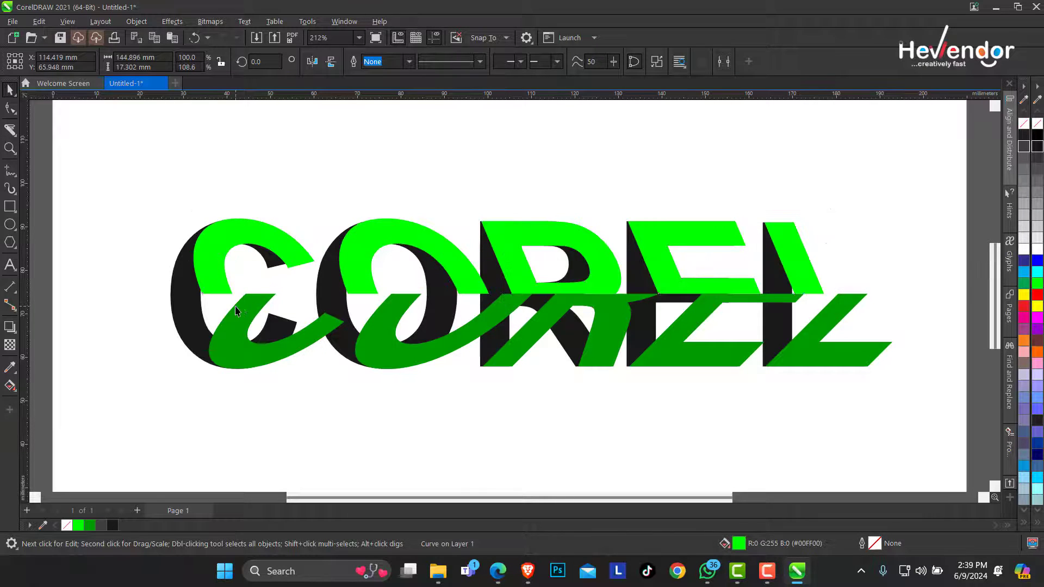
left_click(509, 298)
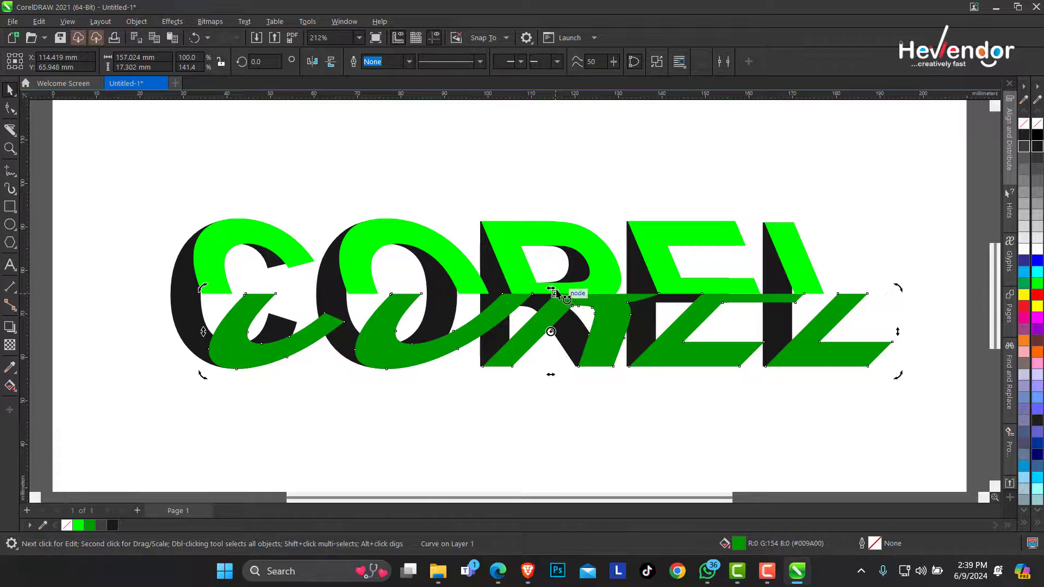
left_click_drag(560, 296, 506, 296)
key("ctrl+z")
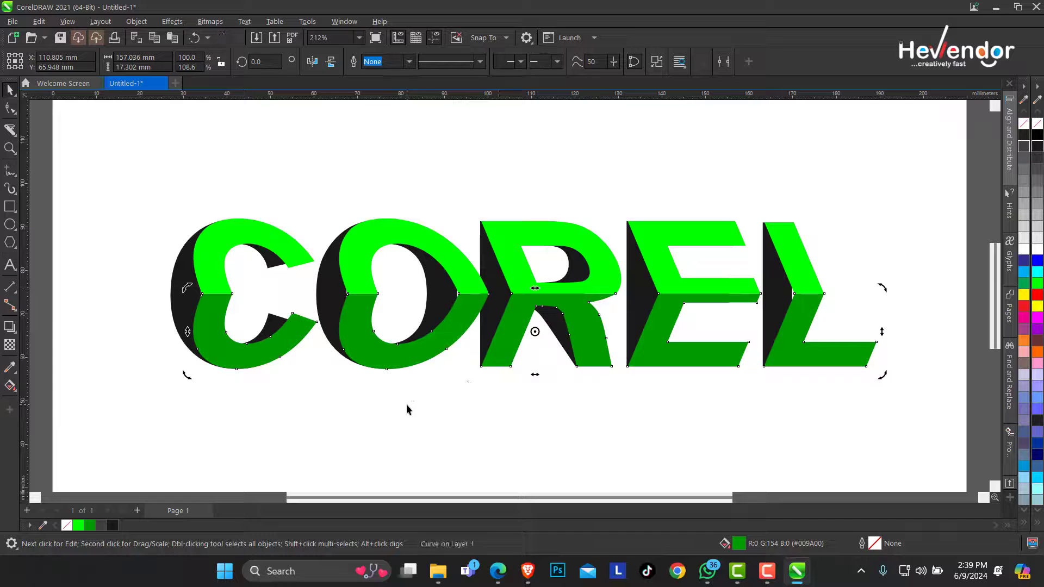
- Try several grey swatches on the backing COREL text, settling on 80% Black
left_click(325, 194)
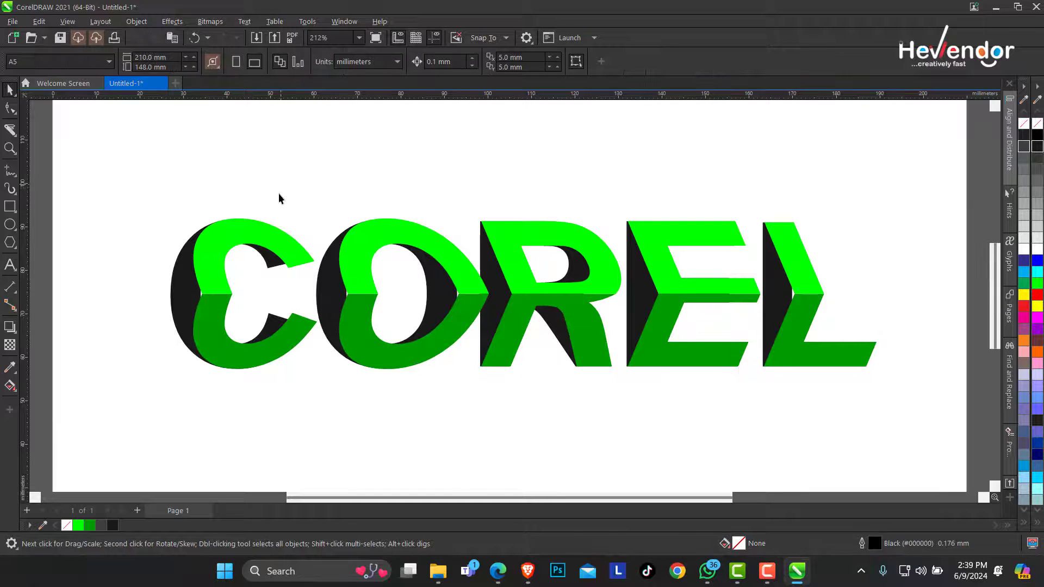
left_click(181, 288)
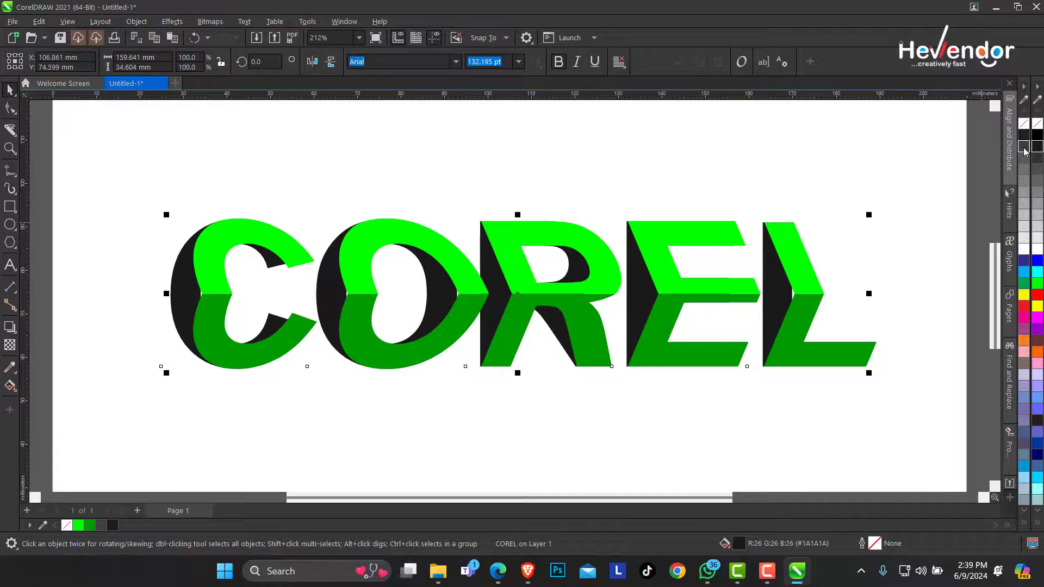
left_click(1024, 151)
left_click(1023, 169)
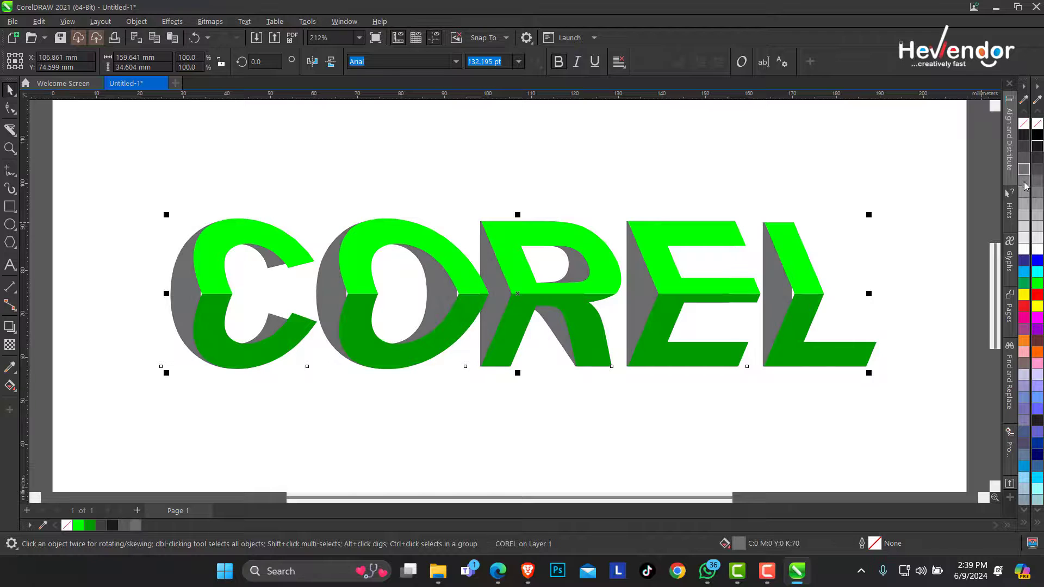
left_click(1024, 212)
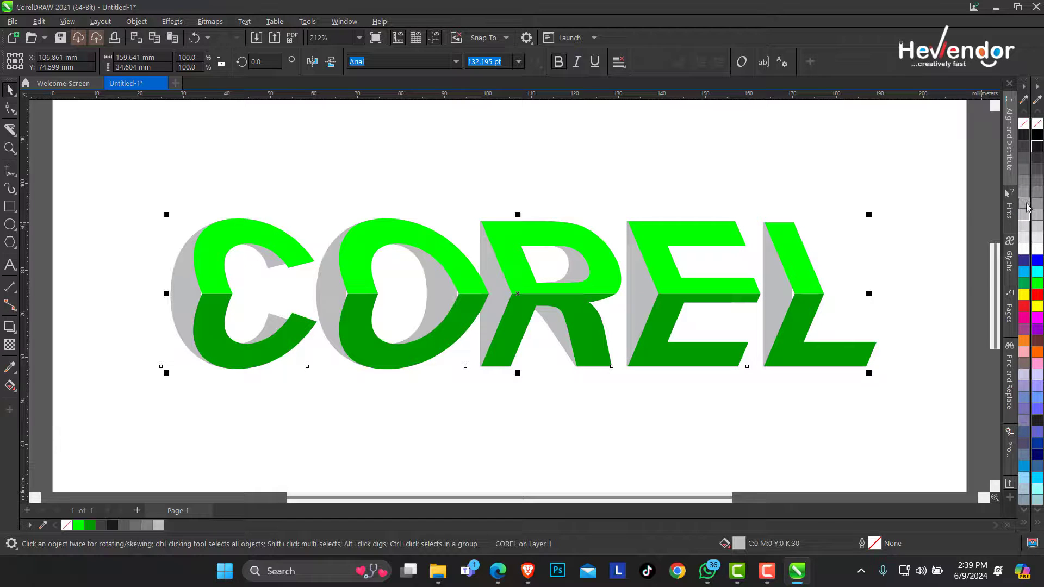
left_click(1025, 194)
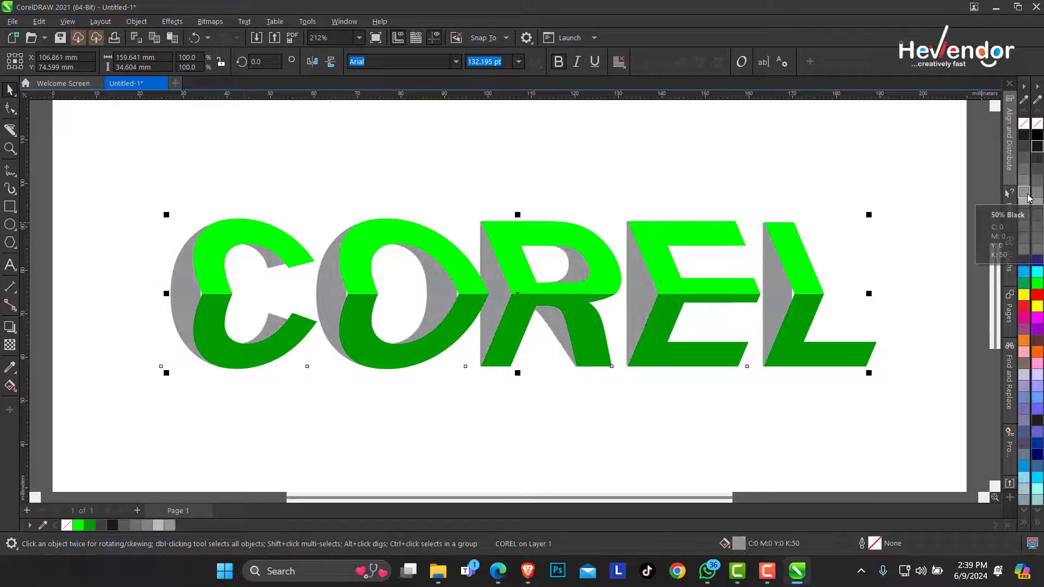
left_click(1029, 182)
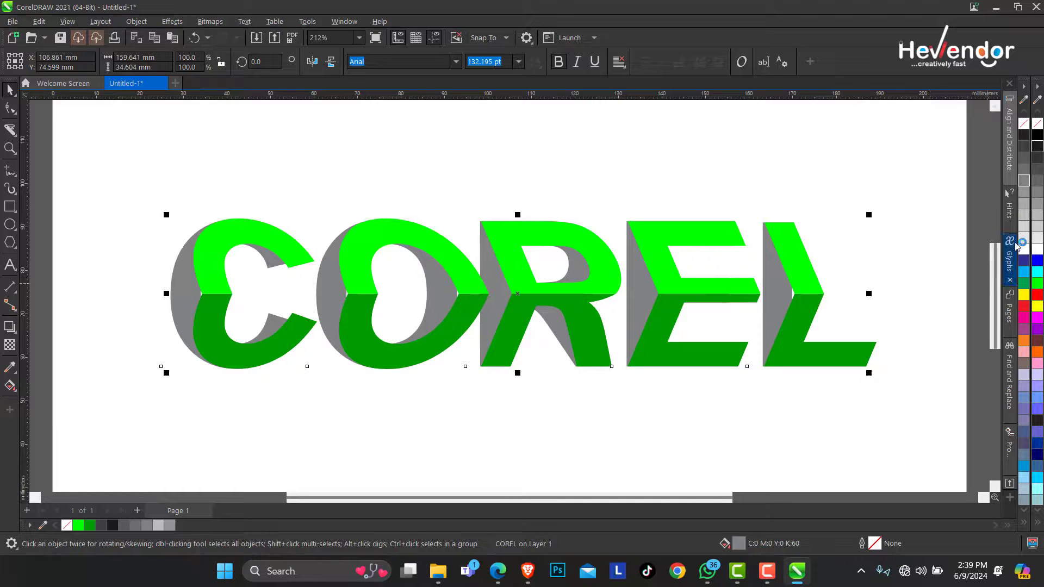
left_click(1025, 158)
- Zoom out to the whole page, then zoom in closely around the COREL artwork
left_click(9, 149)
right_click(387, 182)
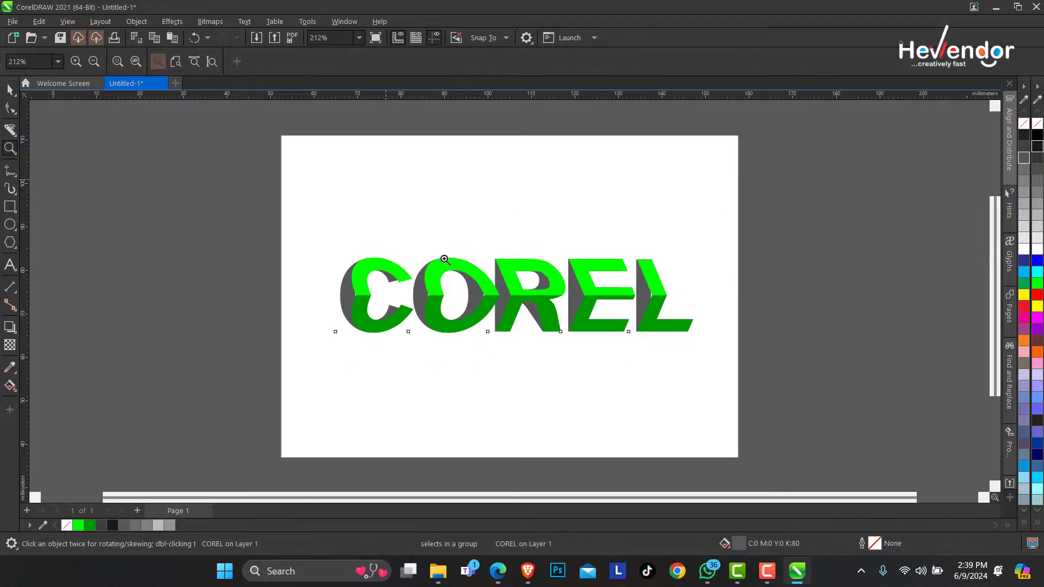
left_click_drag(314, 233, 704, 387)
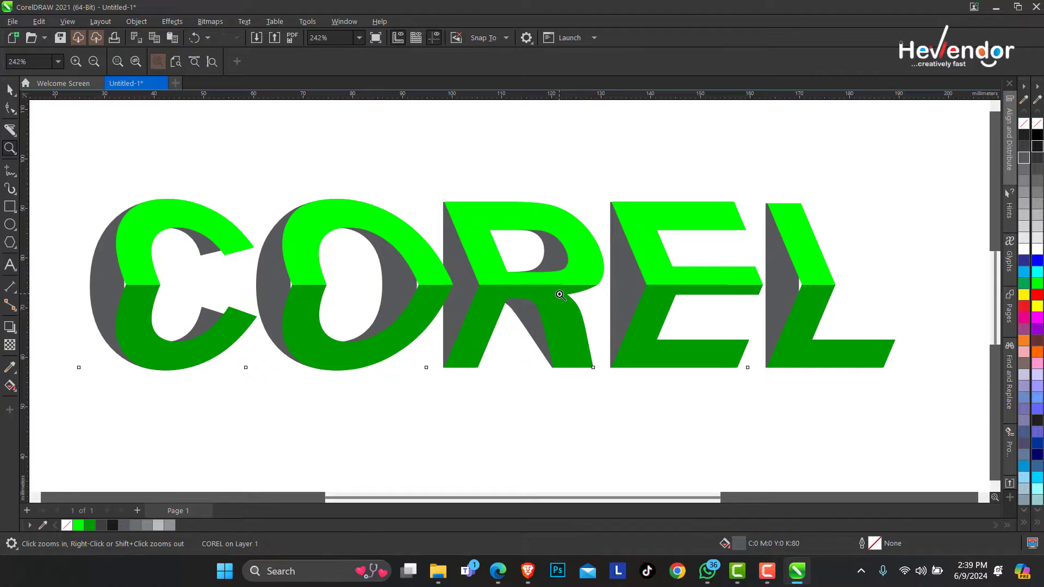